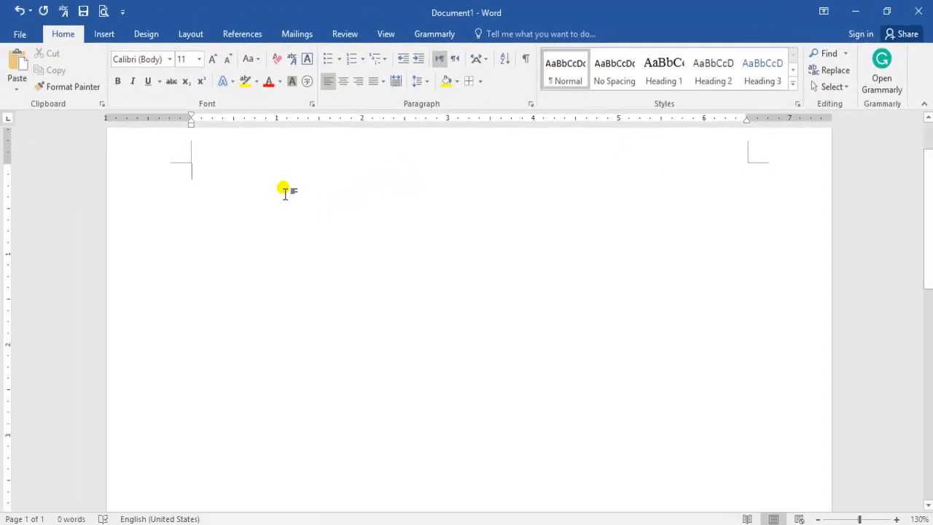
- Fill the blank document with sample paragraphs using the =rand() function
type("=rand(")
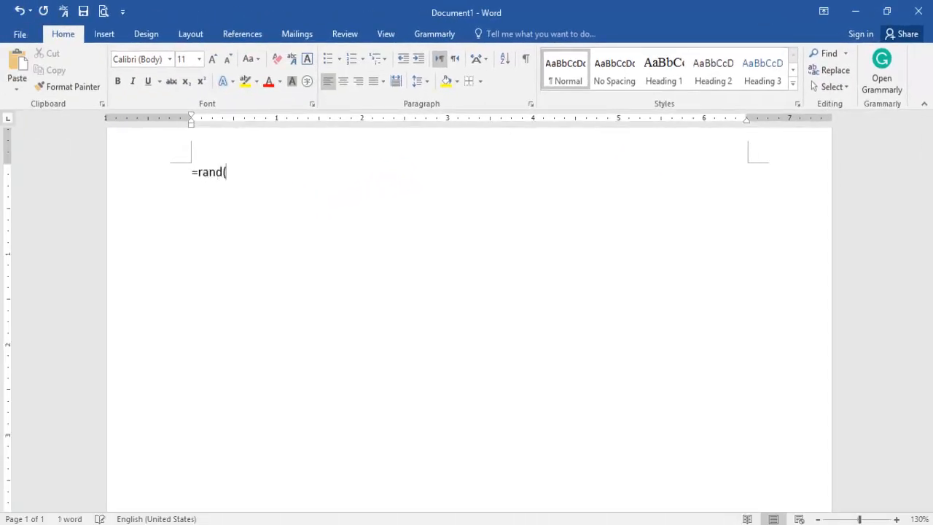
type(")")
key("Return")
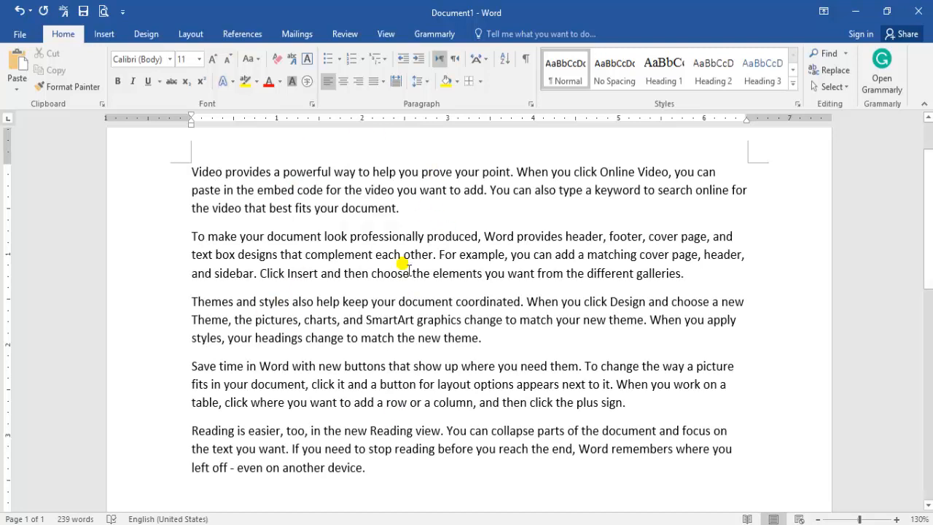
- Select all the document's text, both at once and by sweeping from the last paragraph to the first, clearing each selection
key("ctrl+a")
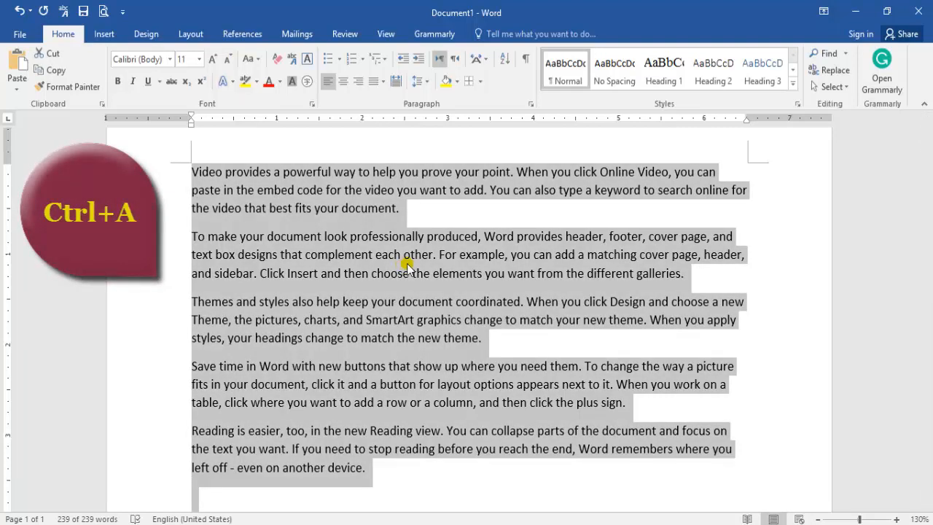
left_click(539, 247)
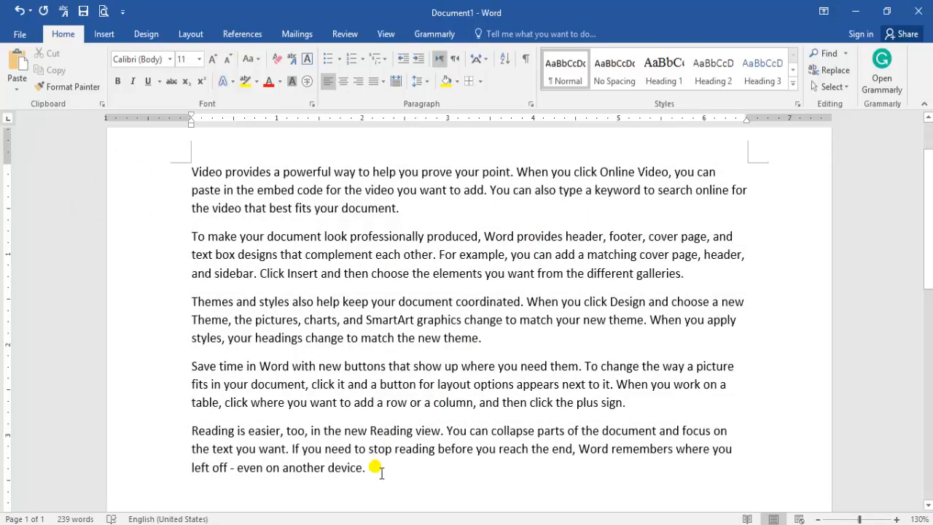
left_click_drag(374, 467, 201, 179)
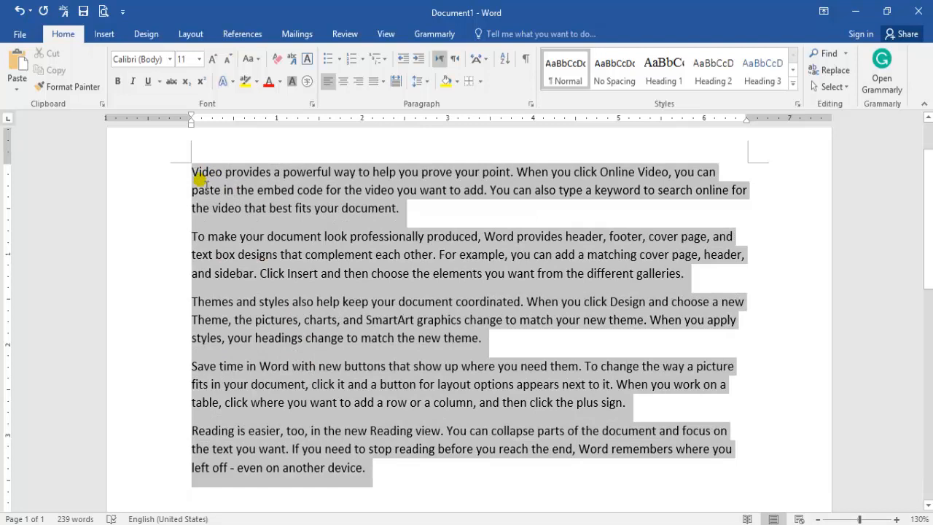
left_click_drag(201, 180, 200, 177)
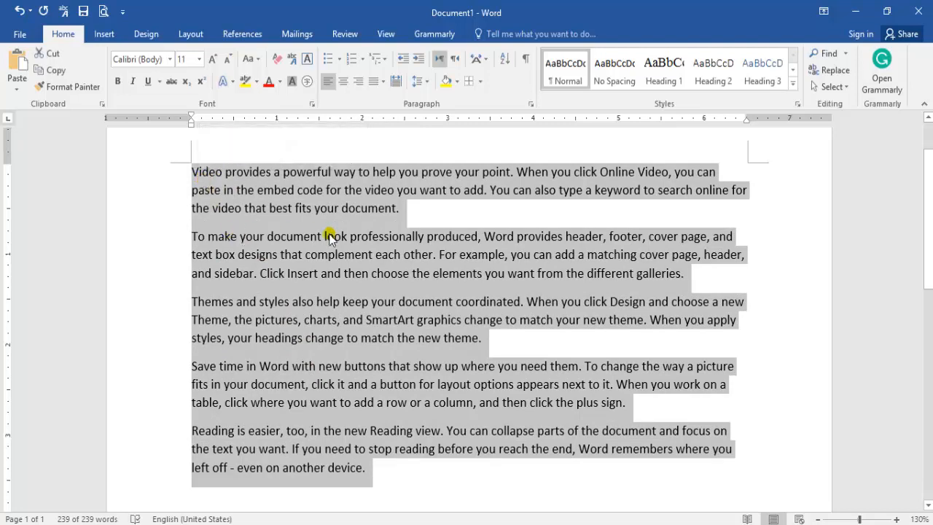
left_click(355, 320)
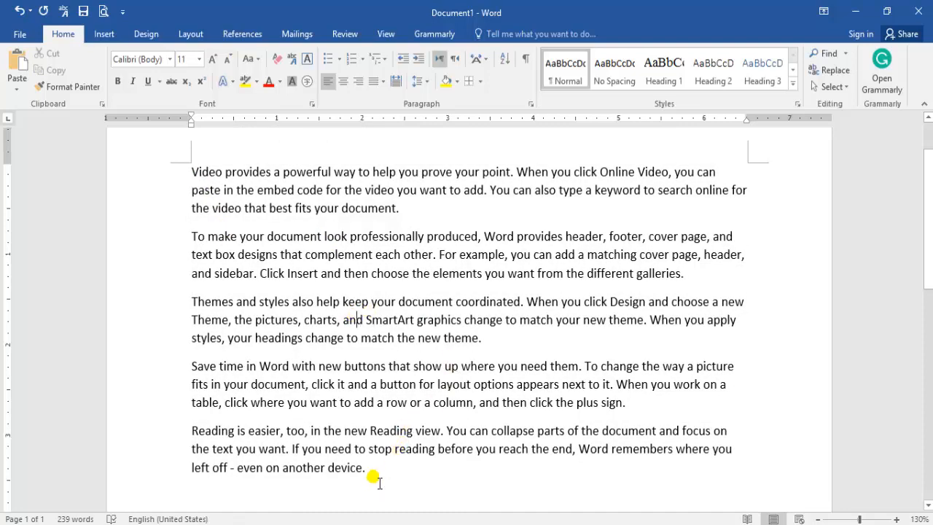
key("ctrl+a")
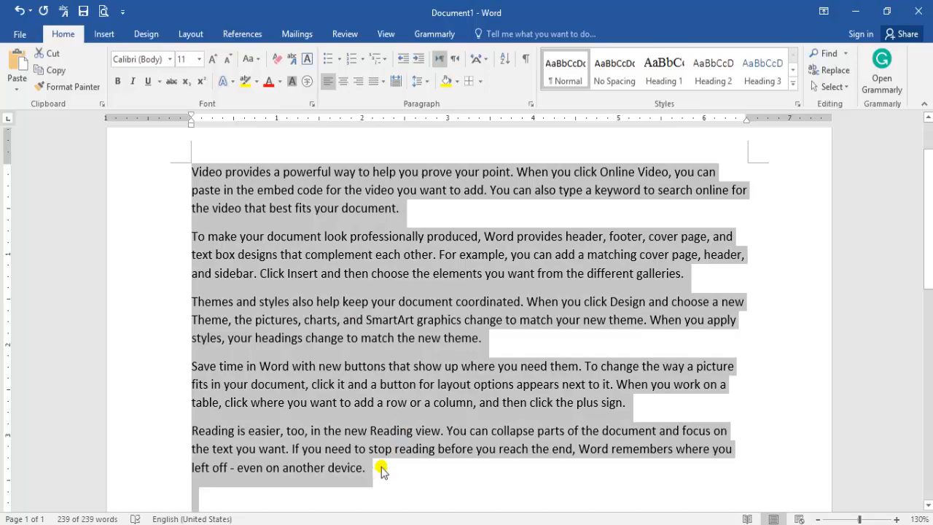
left_click(430, 420)
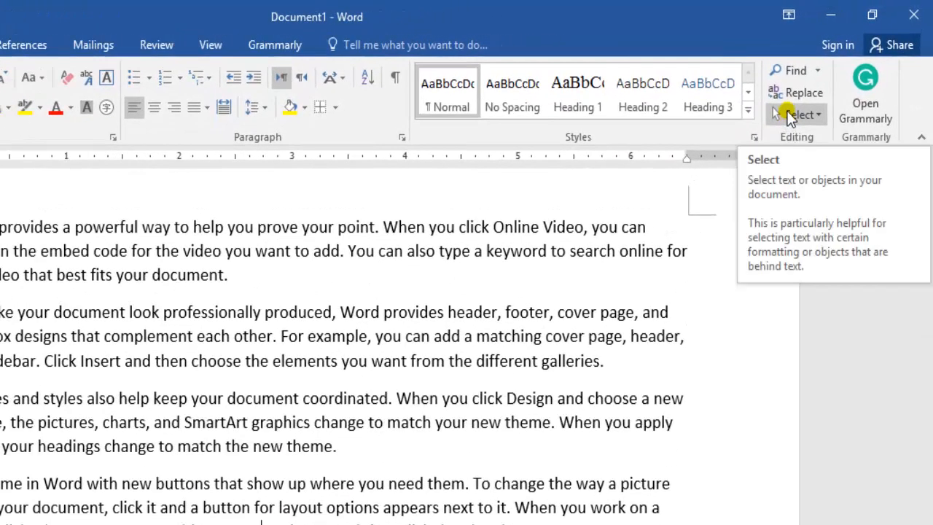
- Select the entire document with the Select All command and clear the selection
left_click(788, 113)
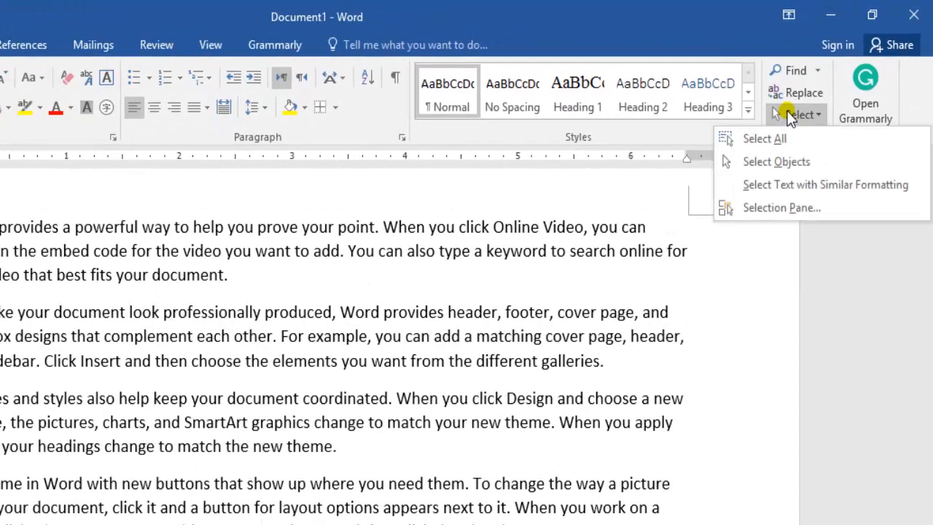
left_click(767, 143)
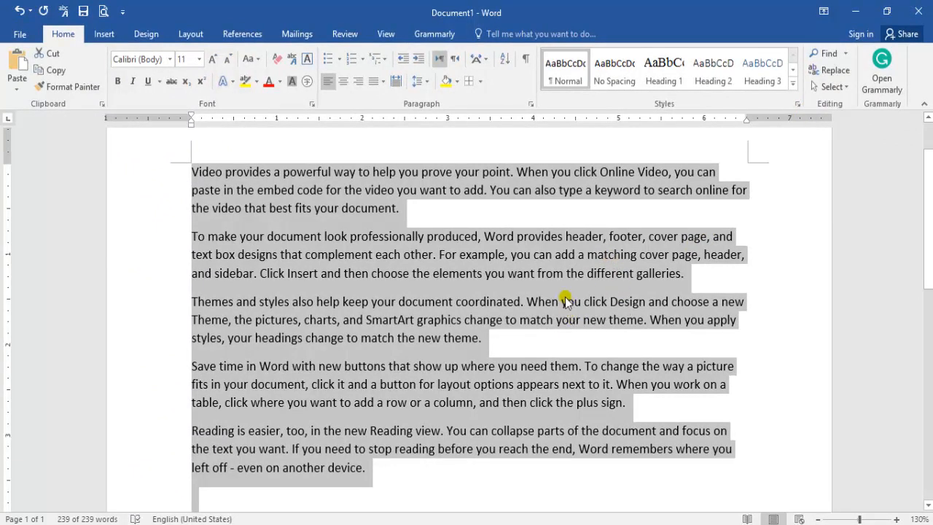
left_click(516, 299)
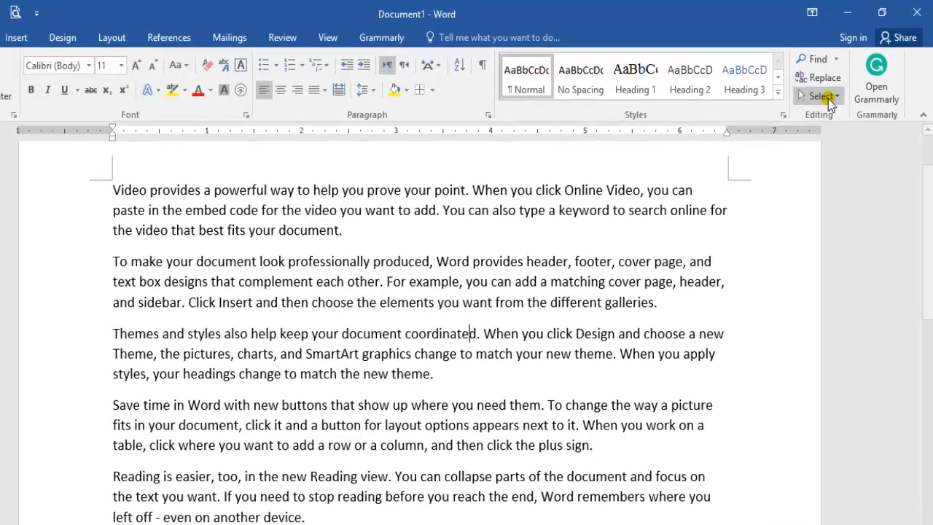
- Try the Select Objects mode by sweeping a selection box across the text paragraphs
left_click(826, 96)
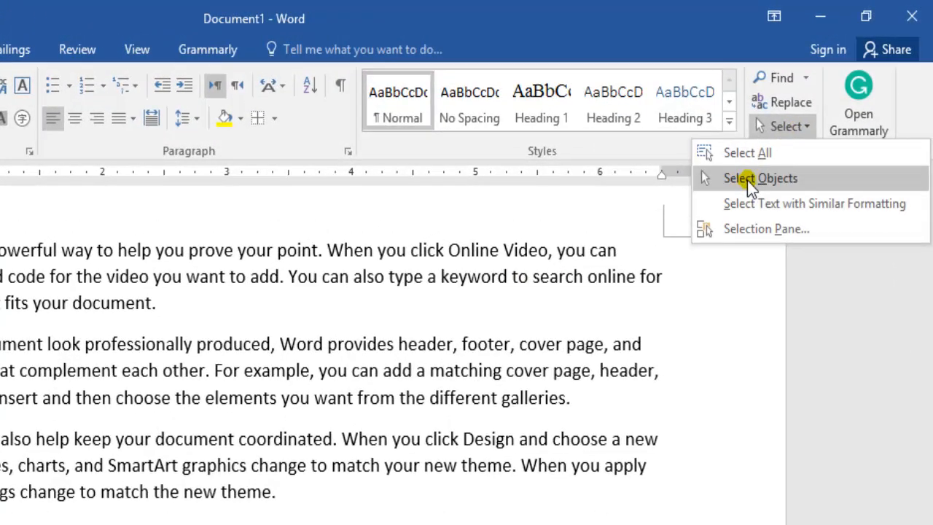
left_click(746, 178)
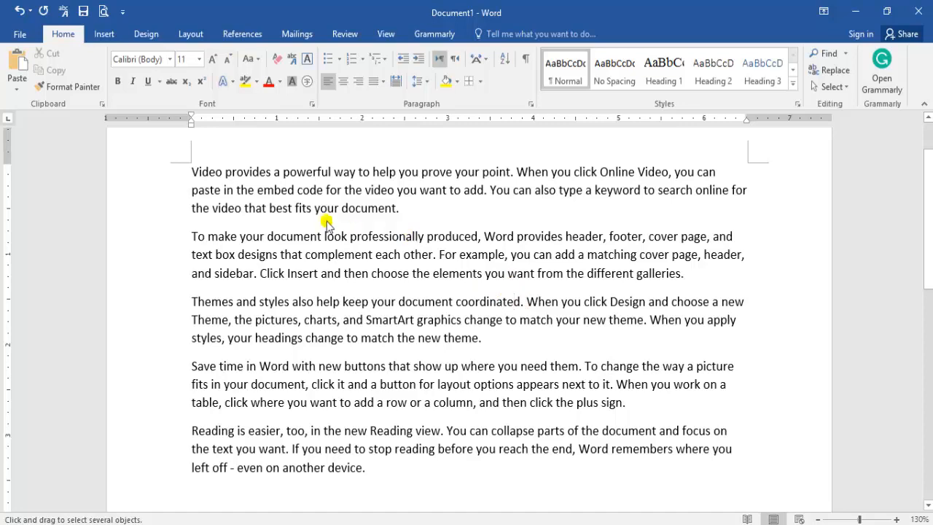
left_click_drag(307, 223, 747, 466)
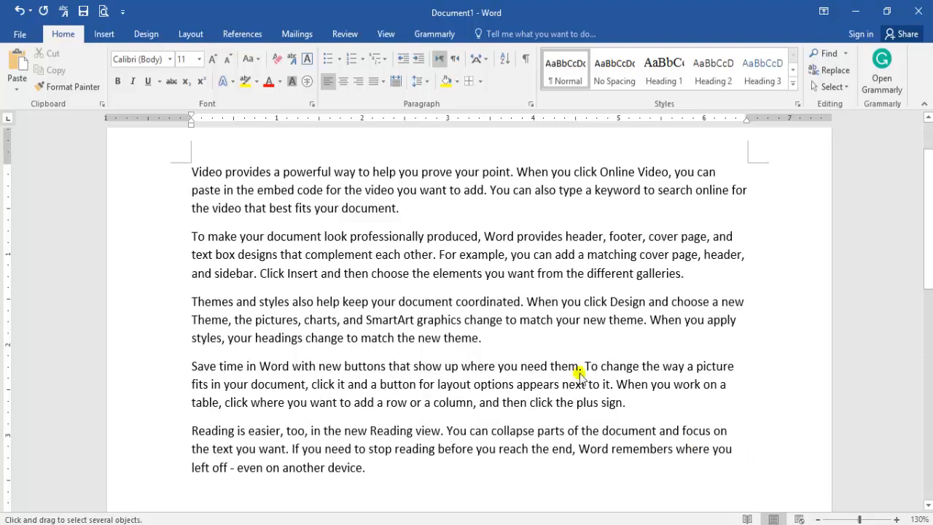
left_click(820, 86)
left_click(704, 192)
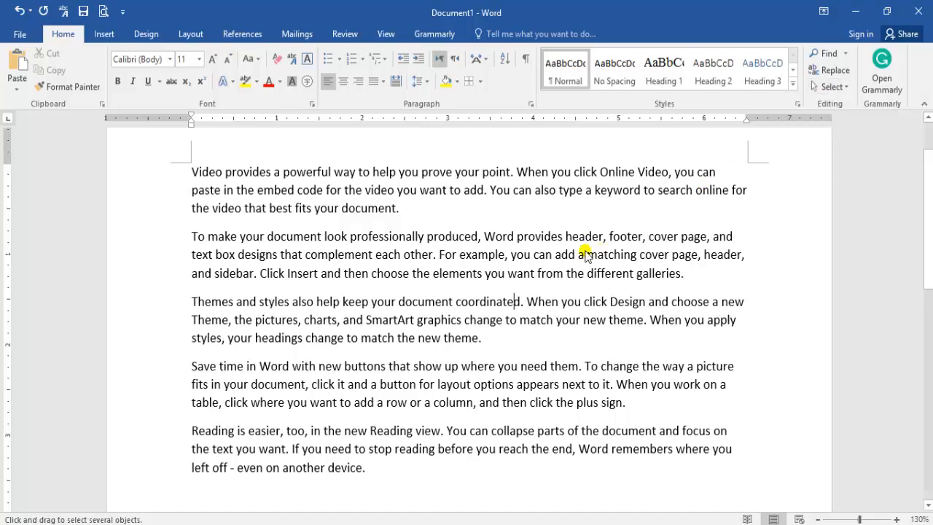
- Insert a frame shape about 1.05" high and 1.46" wide and place it over the second and third paragraphs
left_click(111, 37)
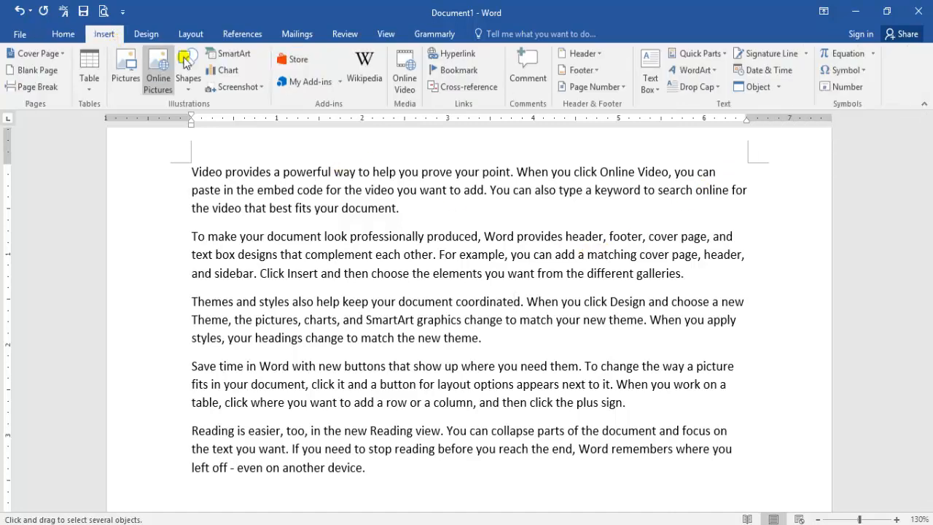
left_click(191, 86)
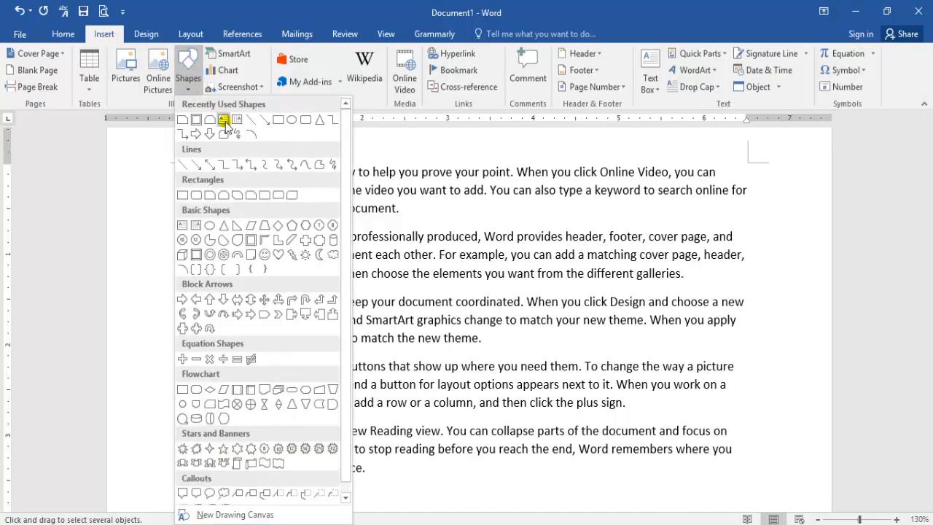
left_click(195, 120)
left_click_drag(377, 214, 501, 309)
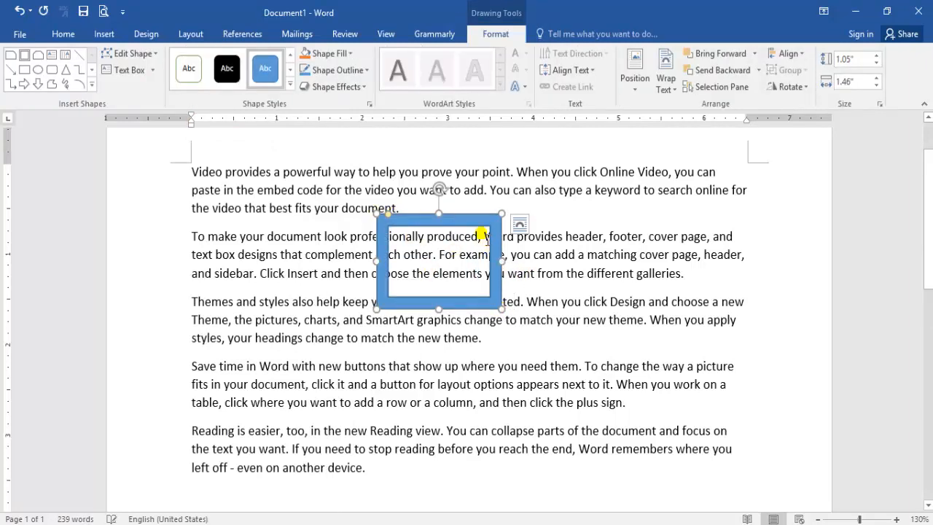
left_click_drag(484, 232, 414, 268)
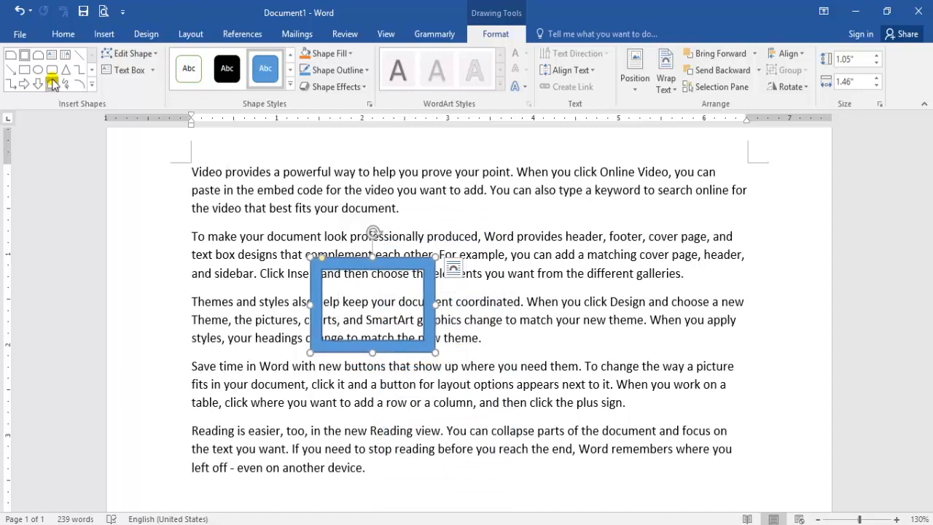
- Draw a down arrow shape about 1.42" high and 1.23" wide to the right of the frame and deselect it
left_click(38, 84)
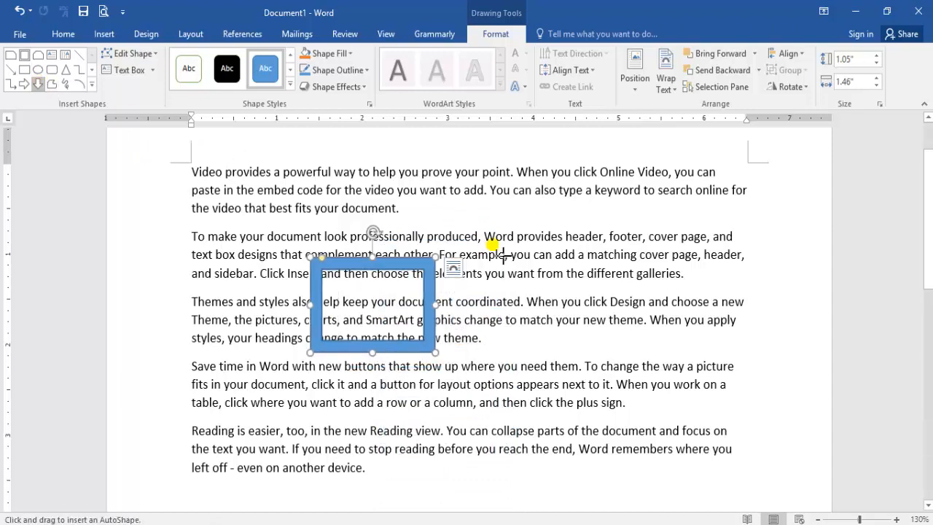
left_click_drag(519, 223, 625, 353)
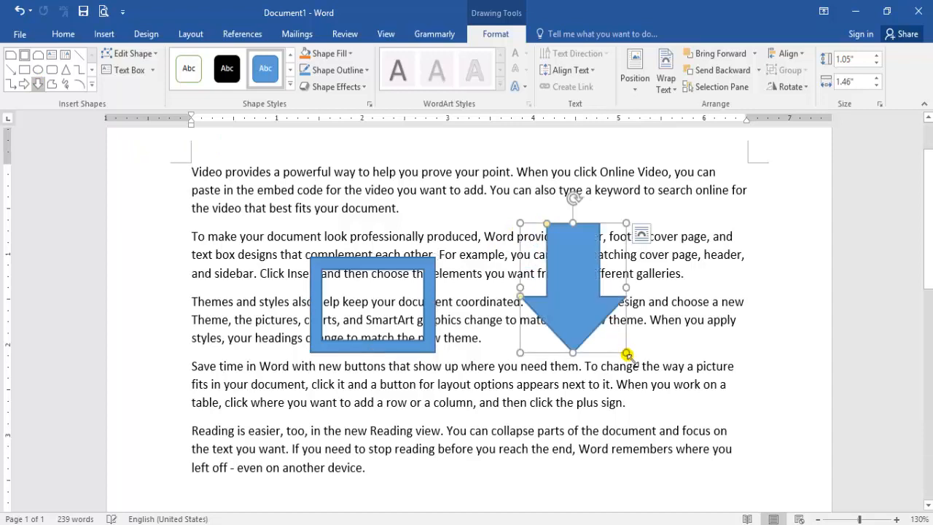
left_click(743, 367)
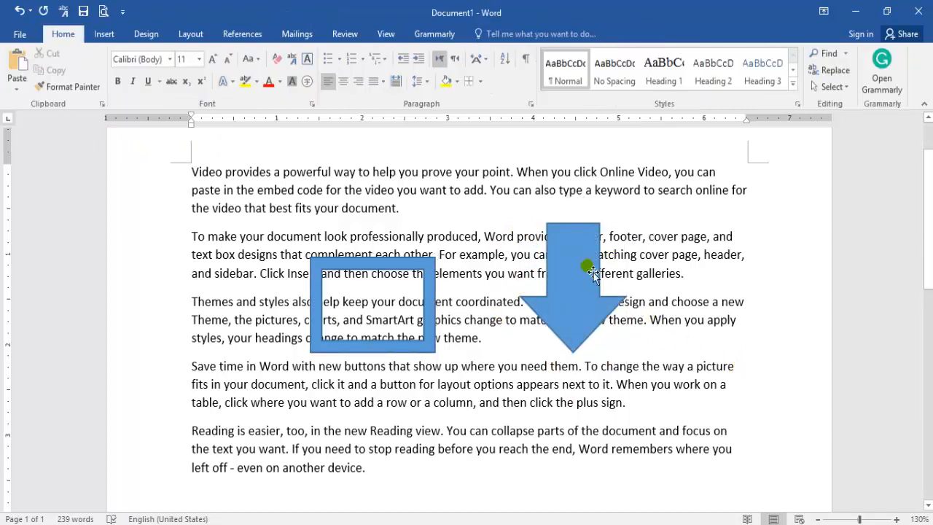
- Select the frame and arrow together with Select Objects, move both slightly down and to the right, and deselect them
left_click(831, 88)
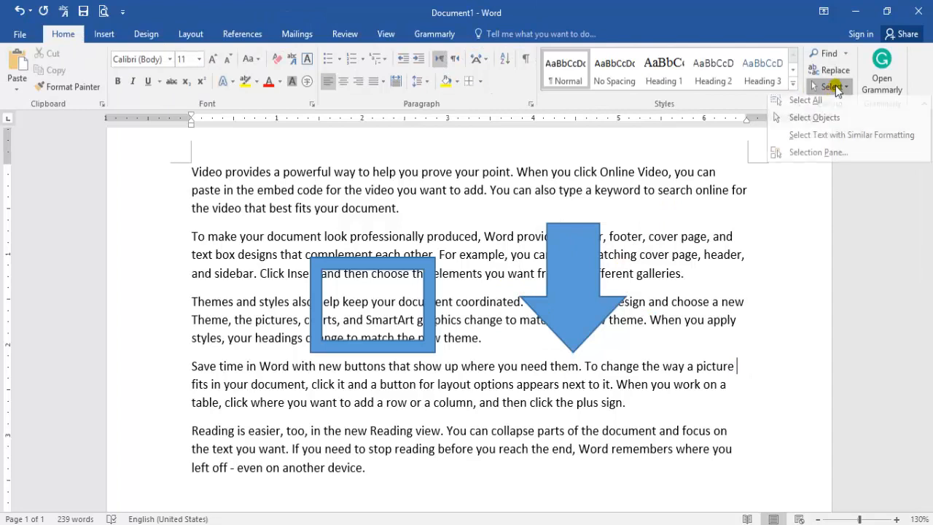
left_click(812, 123)
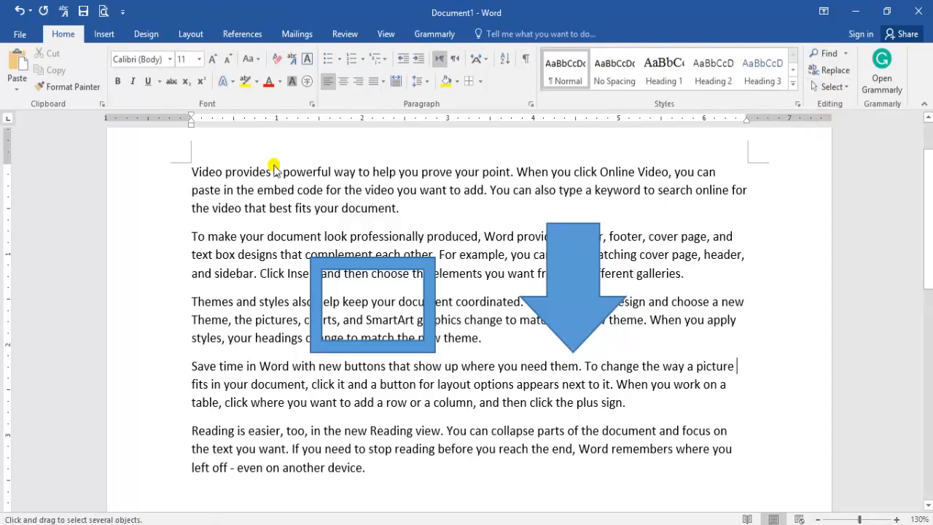
left_click_drag(258, 190, 688, 415)
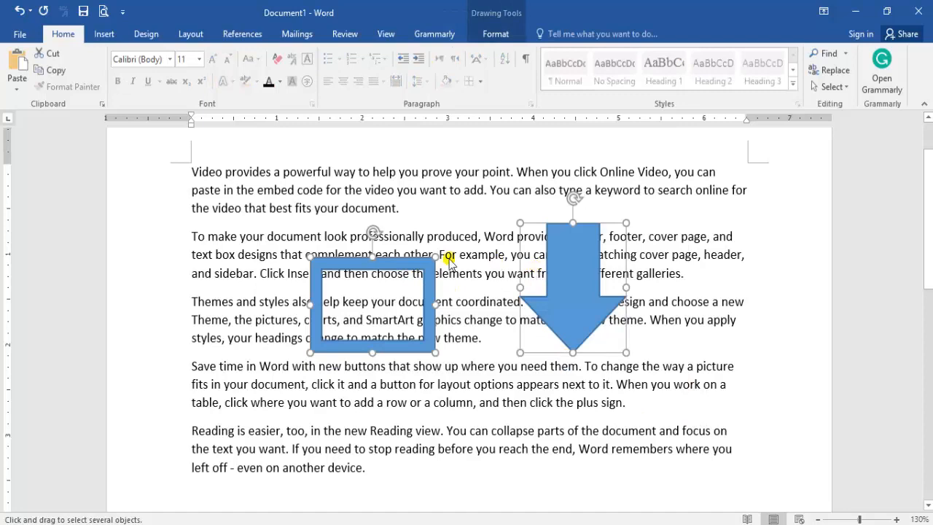
left_click_drag(416, 274, 438, 290)
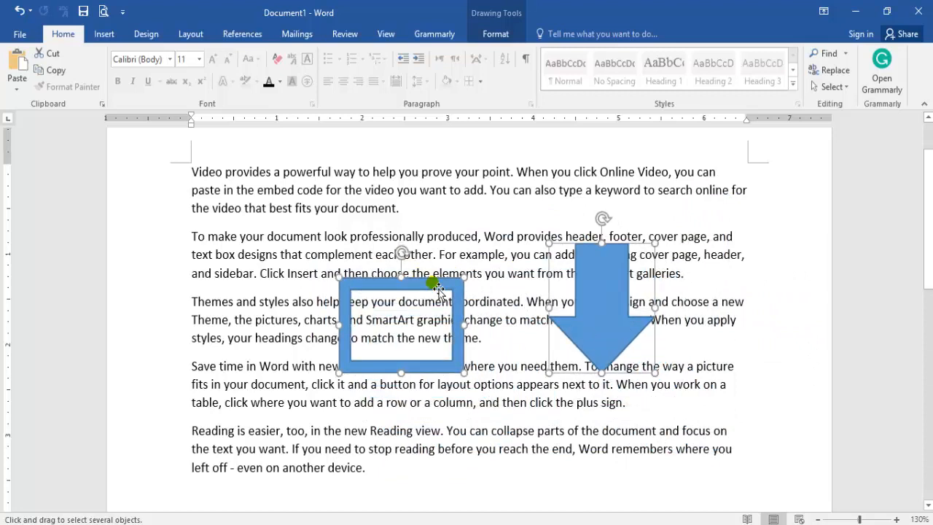
double_click(482, 224)
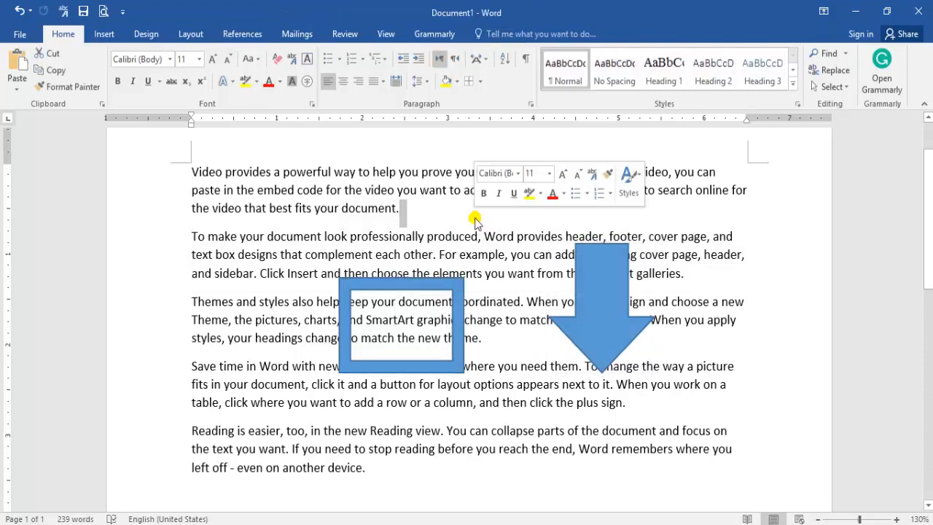
- Select the arrow, add the frame to the selection, and delete both shapes
left_click(613, 322)
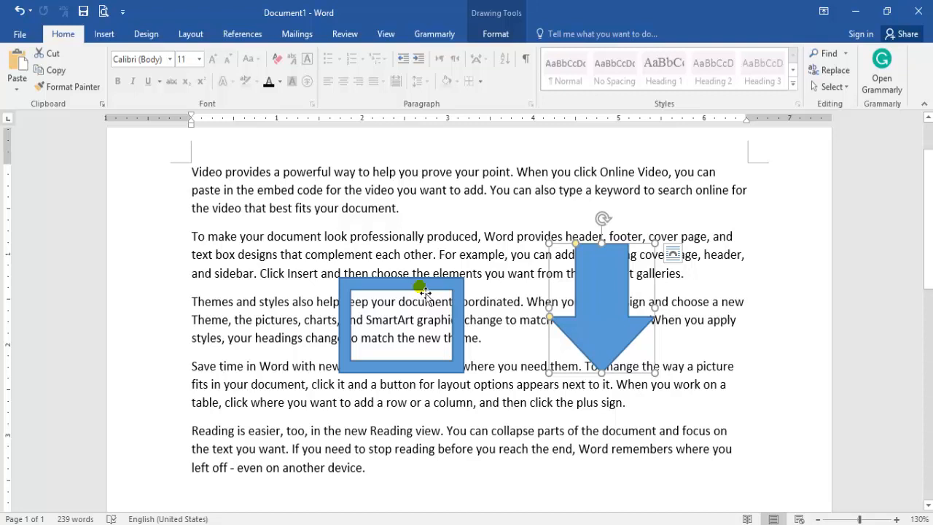
key("ctrl")
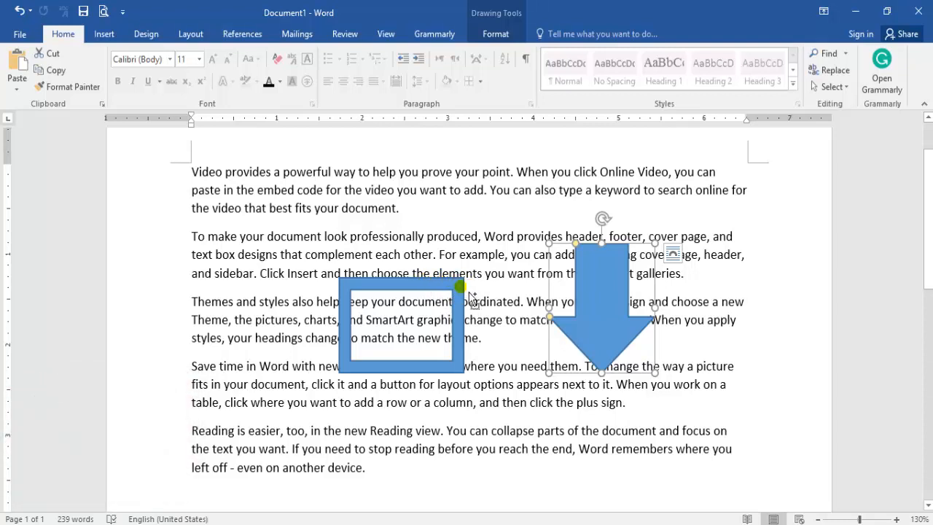
left_click(470, 298, "ctrl")
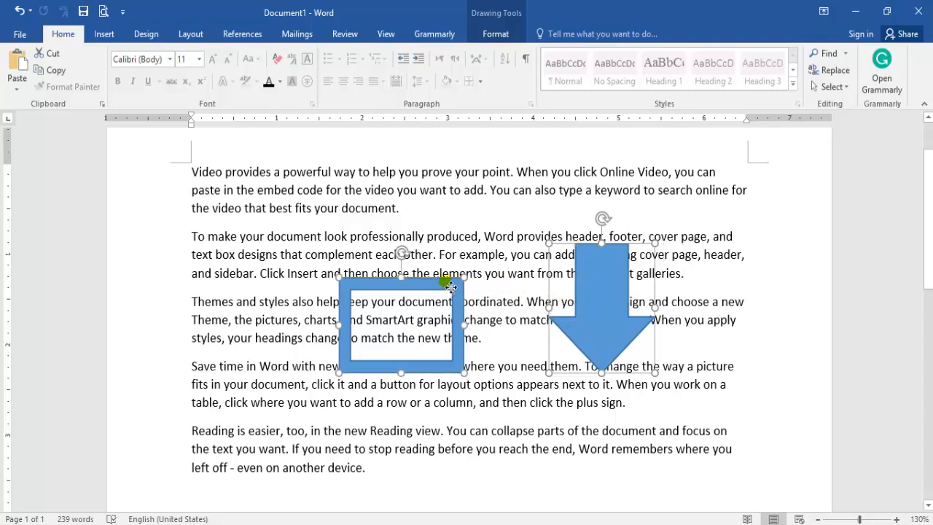
left_click_drag(451, 287, 420, 218)
key("Delete")
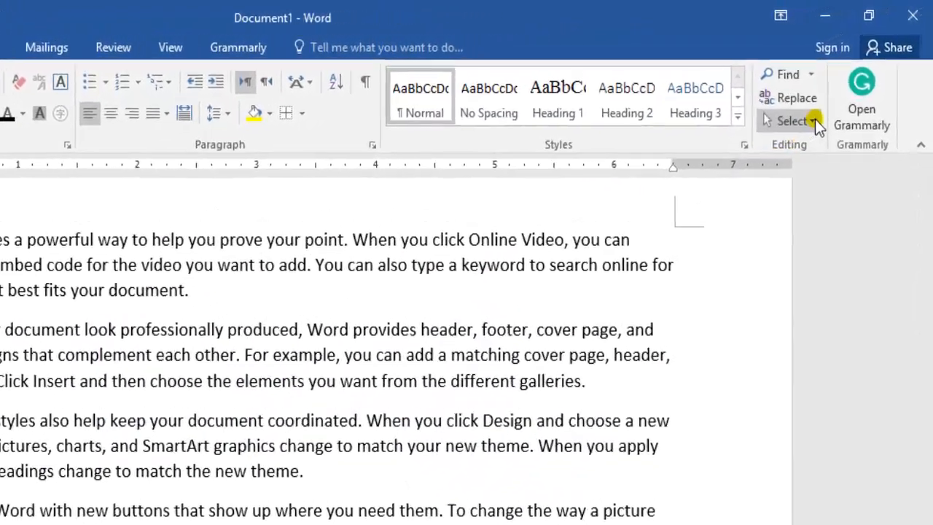
- Select the last paragraph's text from "the new Reading view" to its end, and clear the selection
left_click(831, 87)
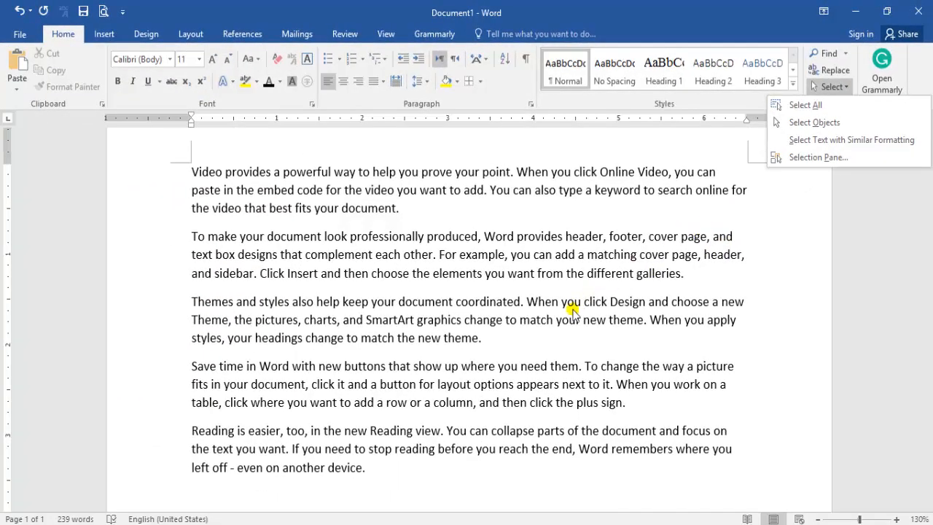
left_click(530, 342)
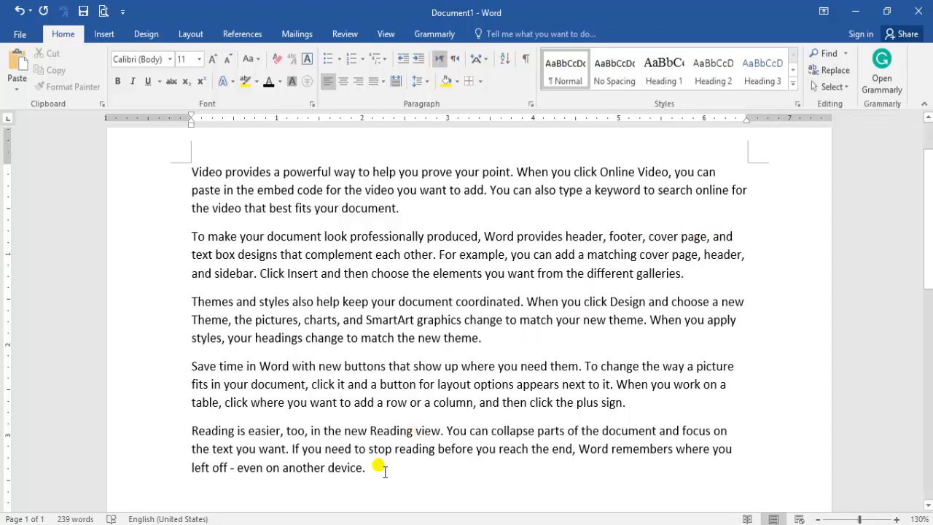
left_click_drag(384, 470, 324, 431)
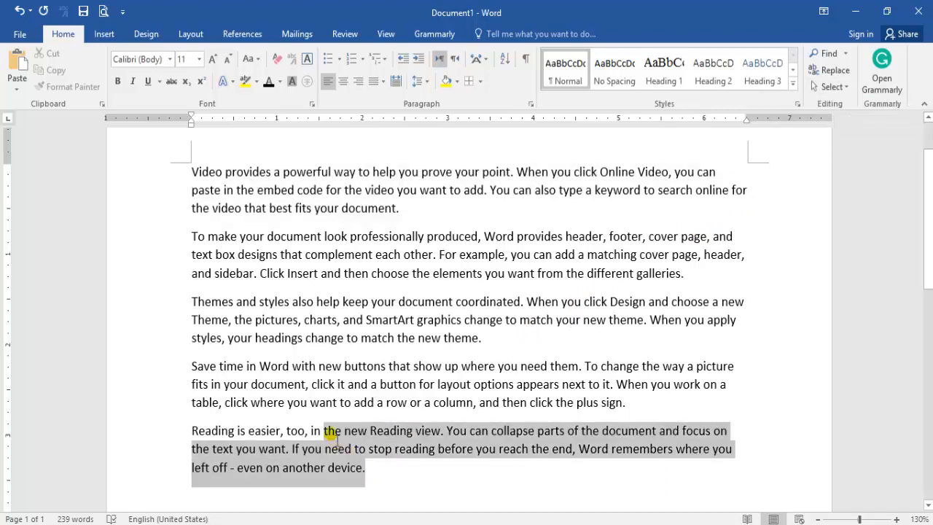
left_click(384, 473)
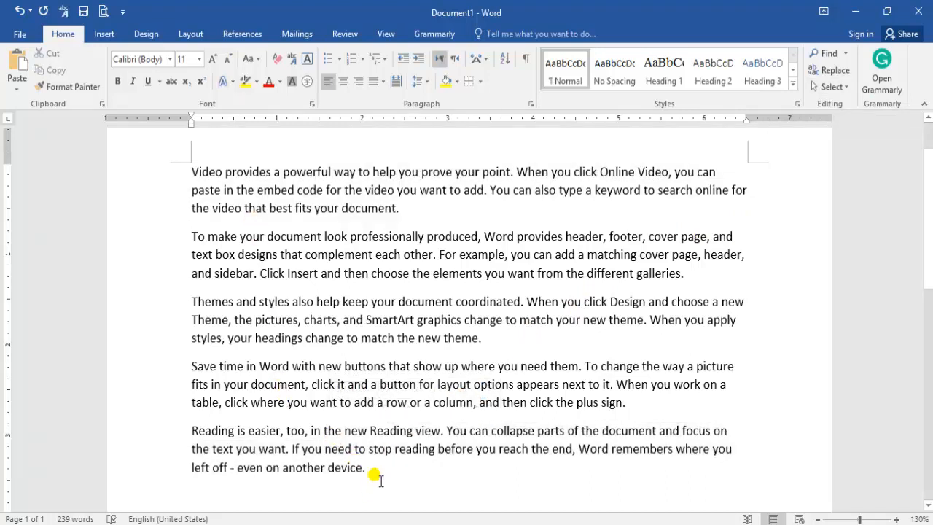
- Set the font of the last three paragraphs to Times New Roman and clear the selection
left_click_drag(379, 481, 190, 301)
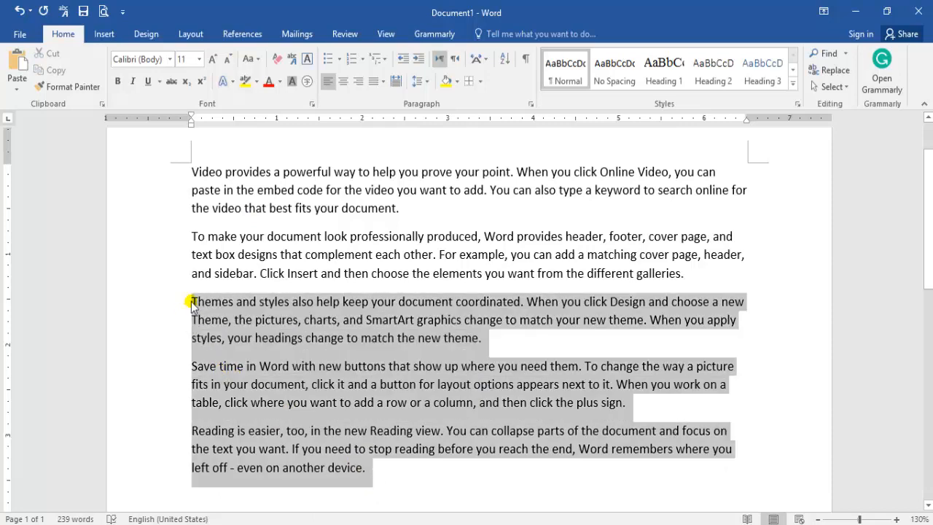
left_click(169, 59)
left_click(146, 162)
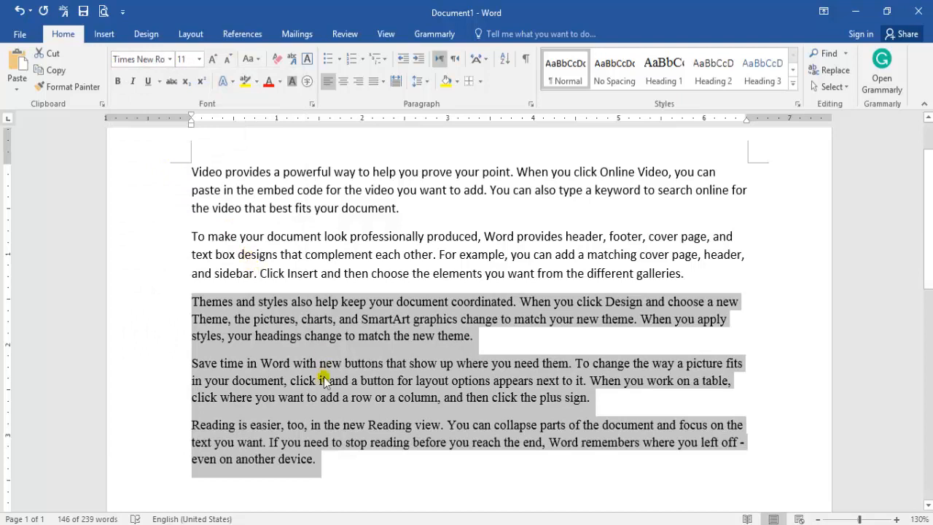
left_click(368, 373)
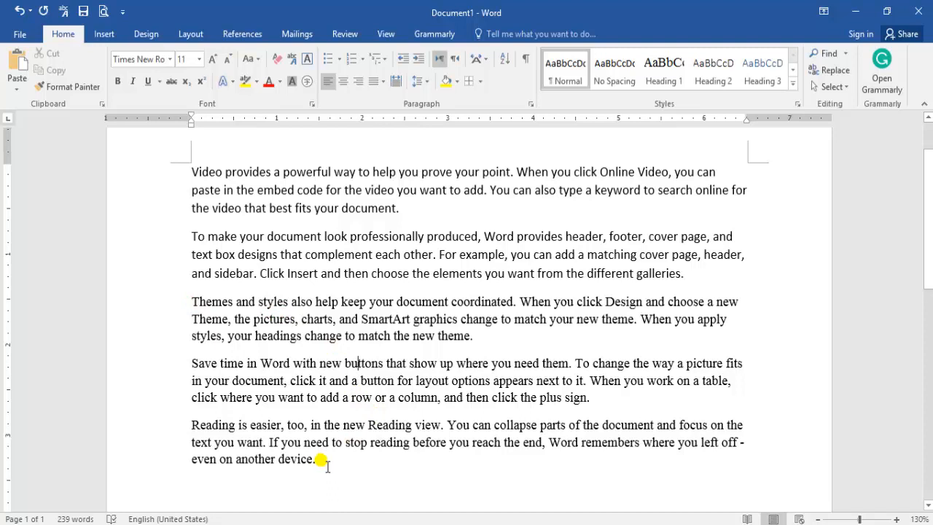
- From the Times New Roman paragraphs, select all text with similar formatting
left_click(833, 87)
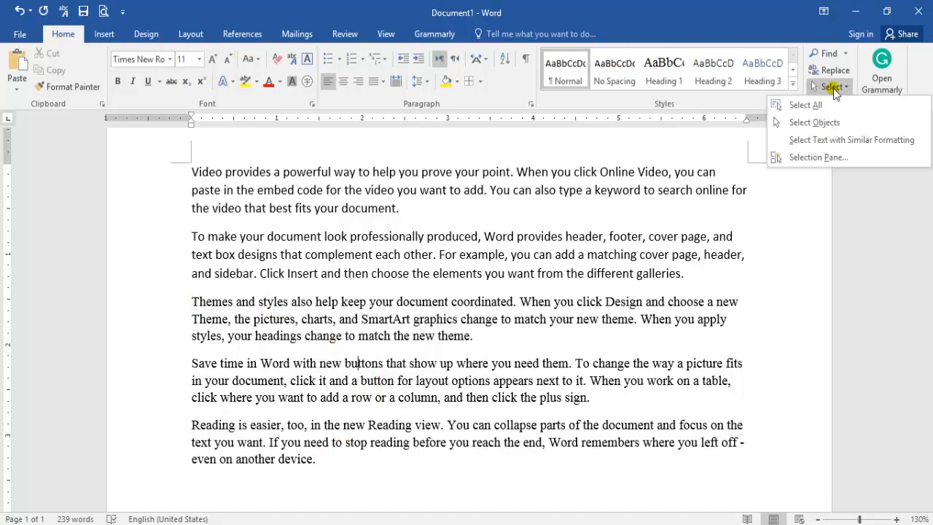
left_click(821, 144)
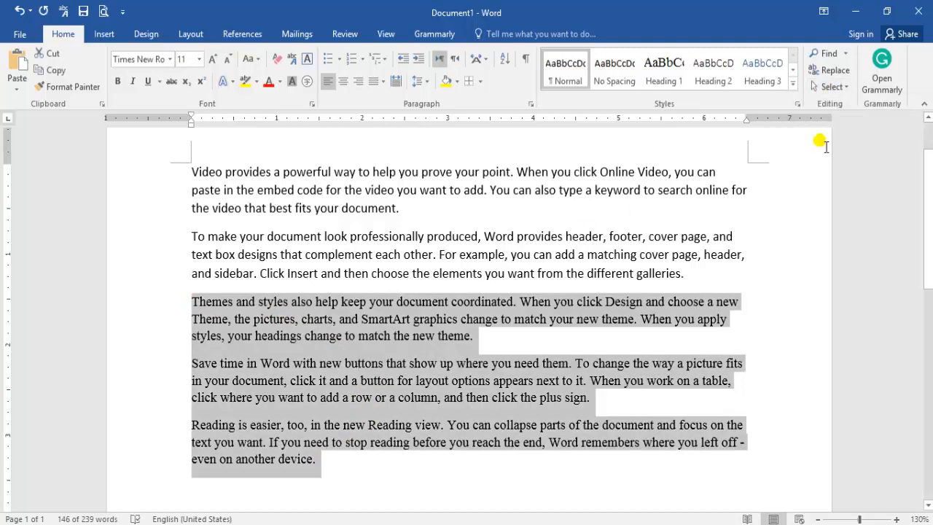
left_click(832, 87)
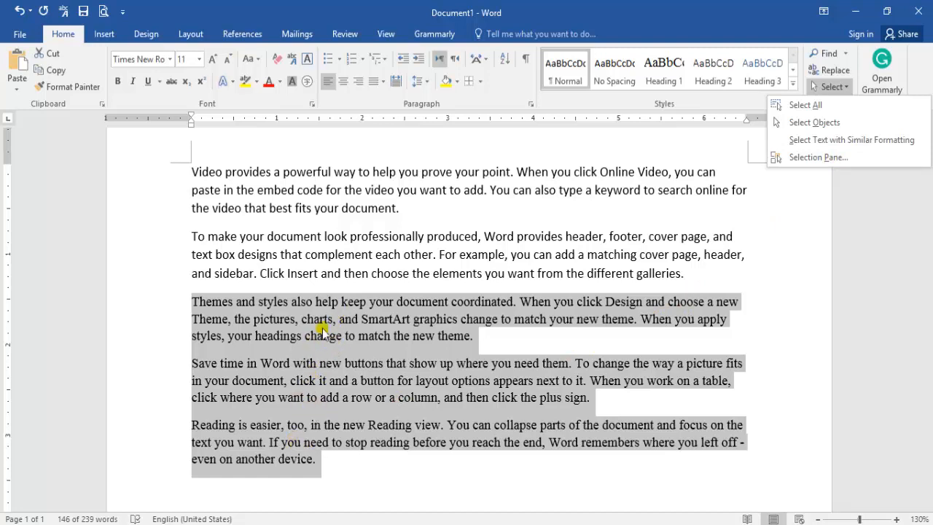
key("Escape")
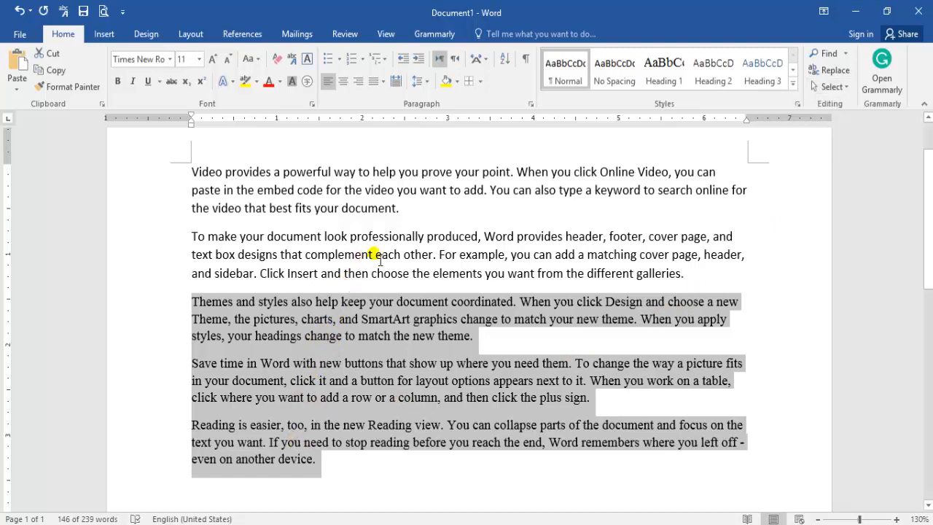
- Display the Selection pane, select the text from "in the embed code" to "stop reading", and clear that selection
left_click(823, 88)
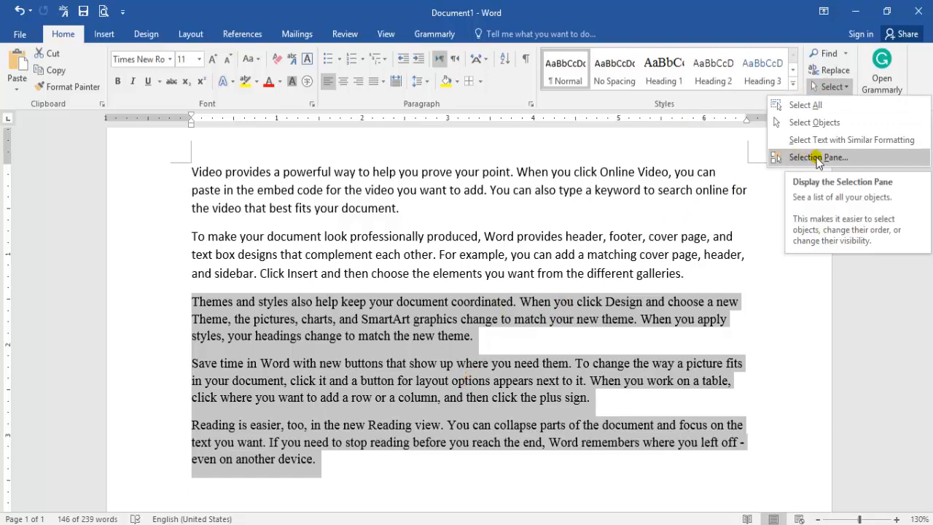
left_click(816, 157)
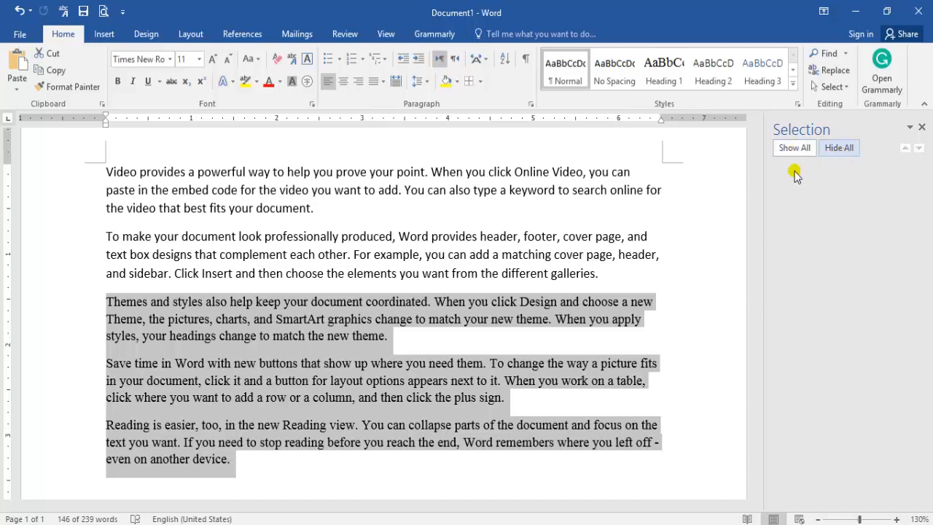
left_click(483, 327)
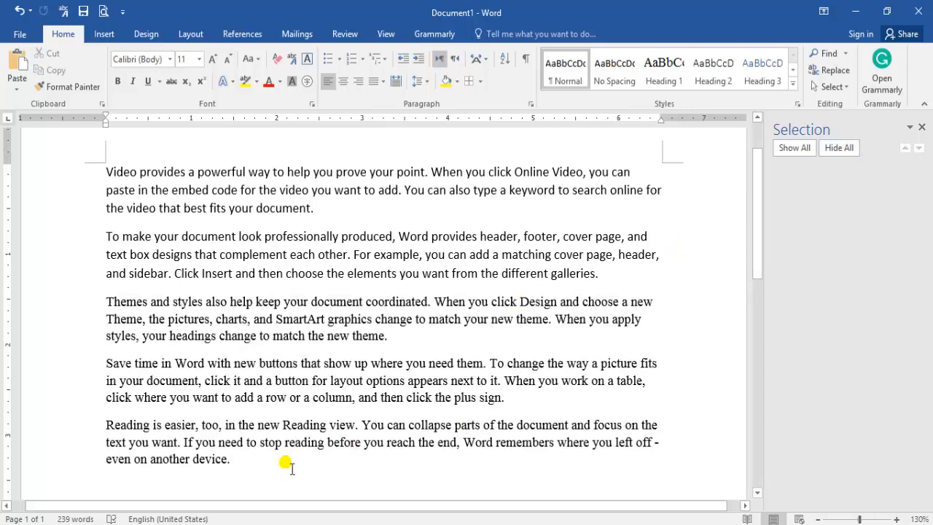
left_click_drag(326, 442, 138, 191)
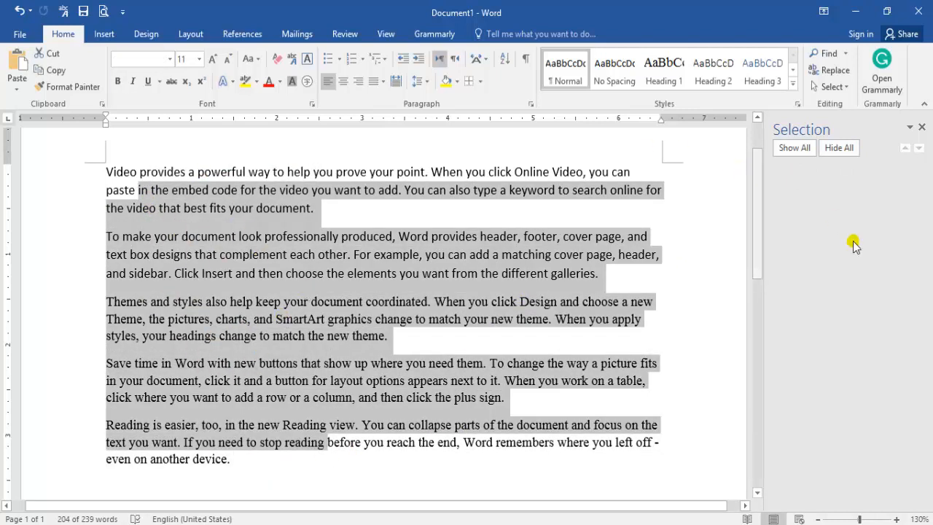
left_click(650, 228)
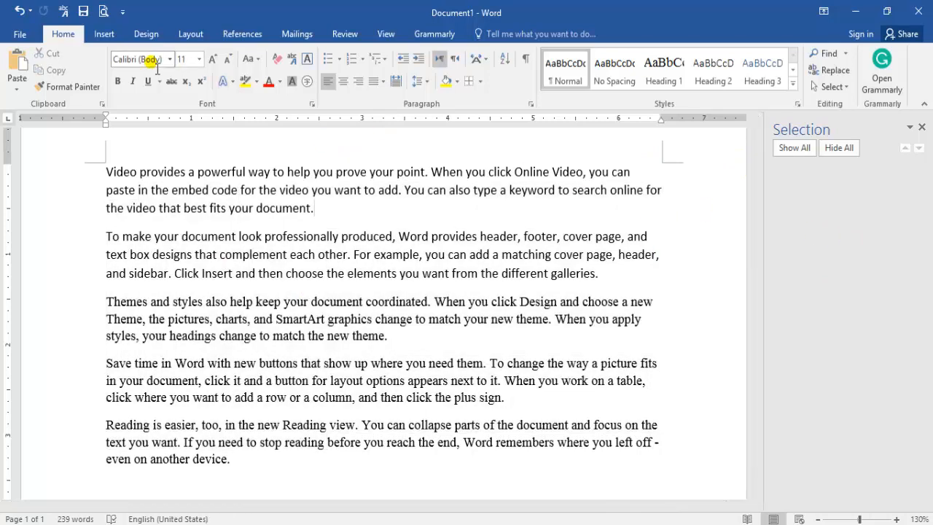
- Draw a down arrow about 1.25" high and 1.31" wide over the second and third paragraphs and move it slightly down and to the right
left_click(104, 34)
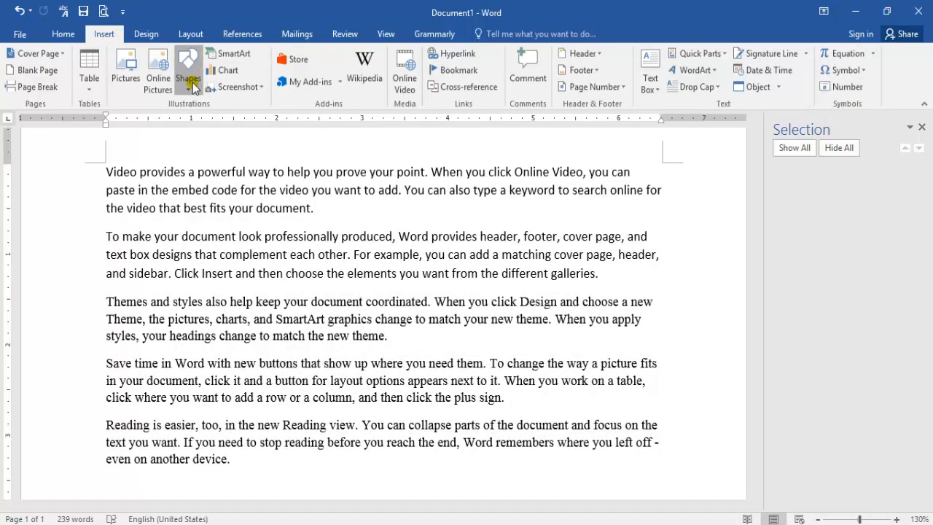
left_click(188, 73)
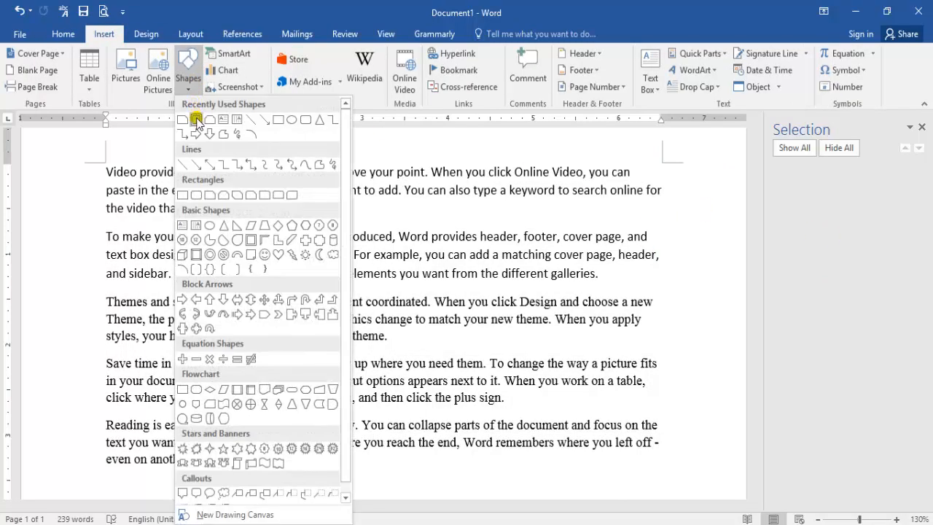
left_click(210, 134)
mouse_move(346, 200)
left_mouse_down()
mouse_move(441, 308)
mouse_move(471, 319)
mouse_move(459, 315)
left_mouse_up()
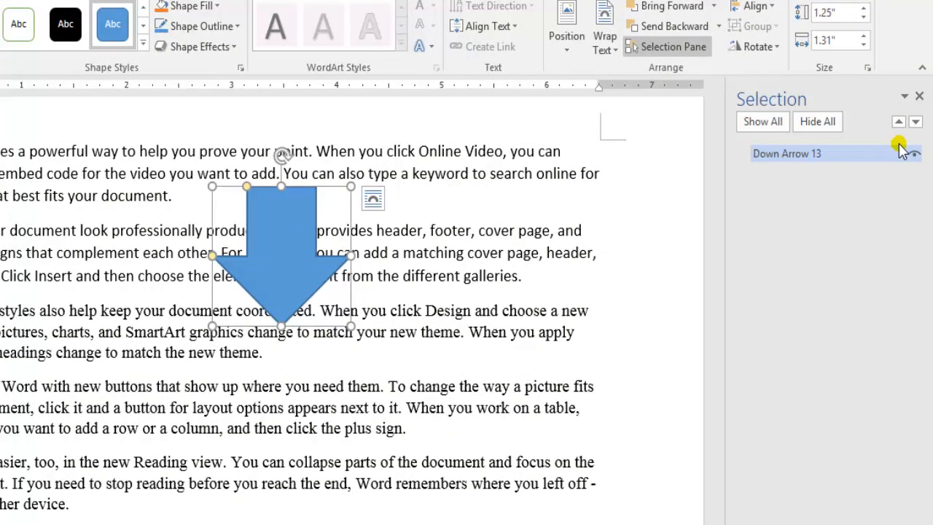
left_click_drag(255, 237, 337, 276)
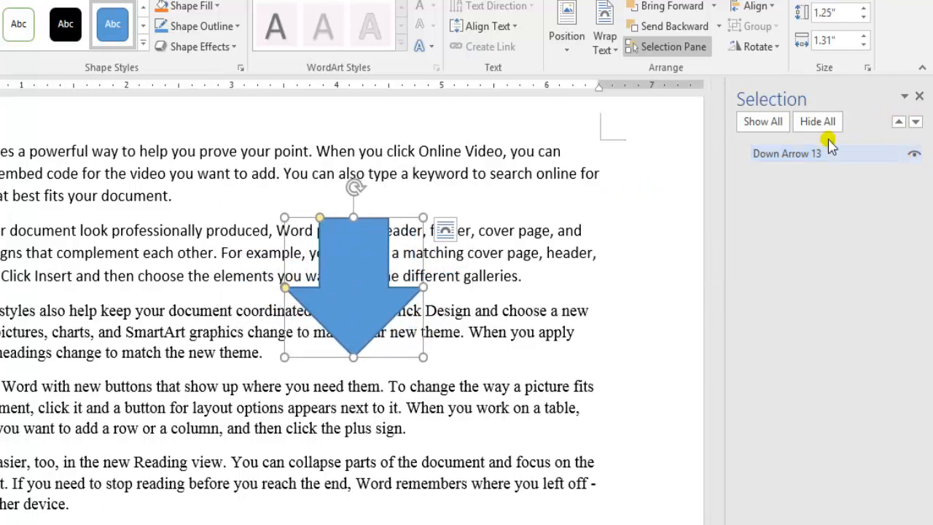
- Hide the down arrow and show it again through its visibility setting, and close the Selection pane
left_click(913, 152)
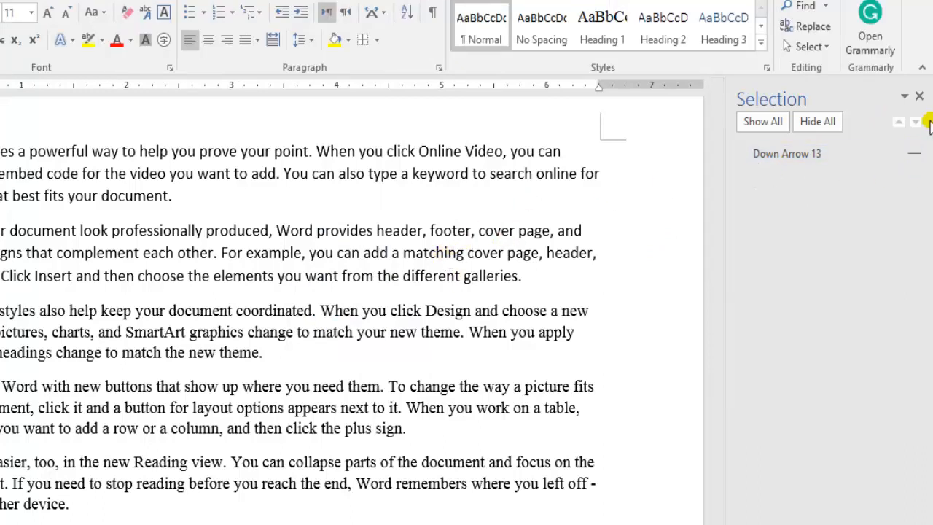
left_click(913, 152)
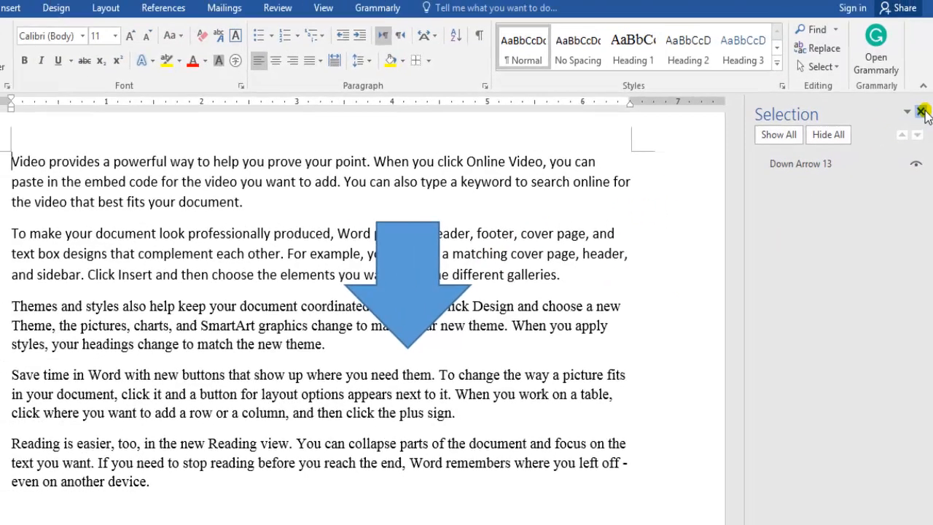
left_click(920, 97)
- Delete the down arrow, and select all five paragraphs and clear the selection
left_click(354, 280)
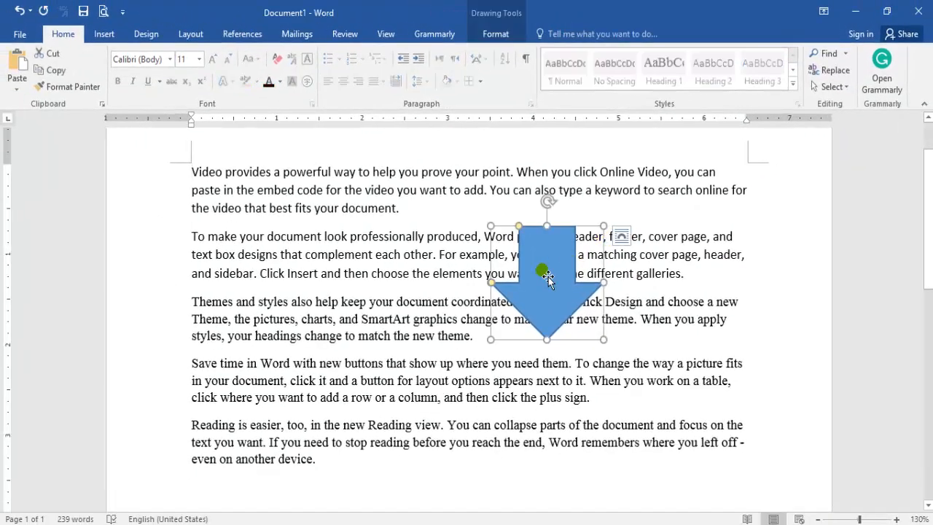
key("Delete")
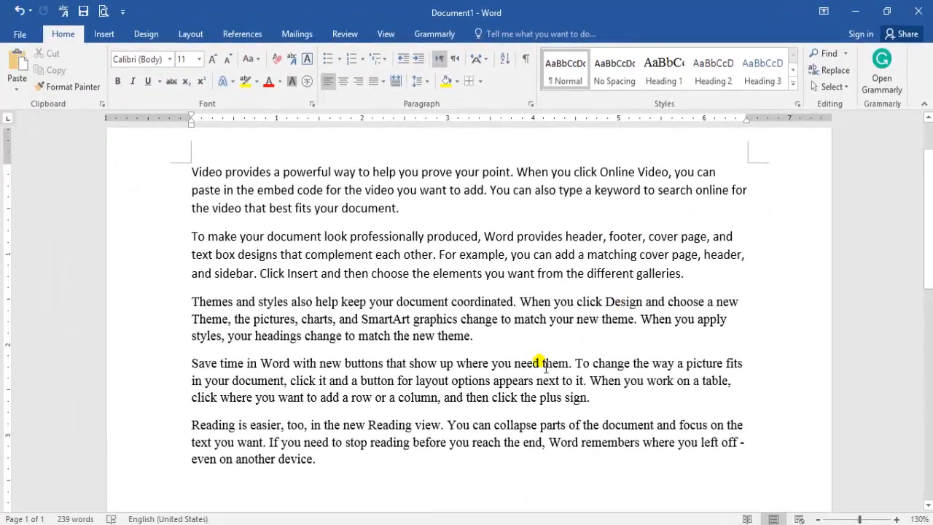
left_click_drag(321, 459, 198, 184)
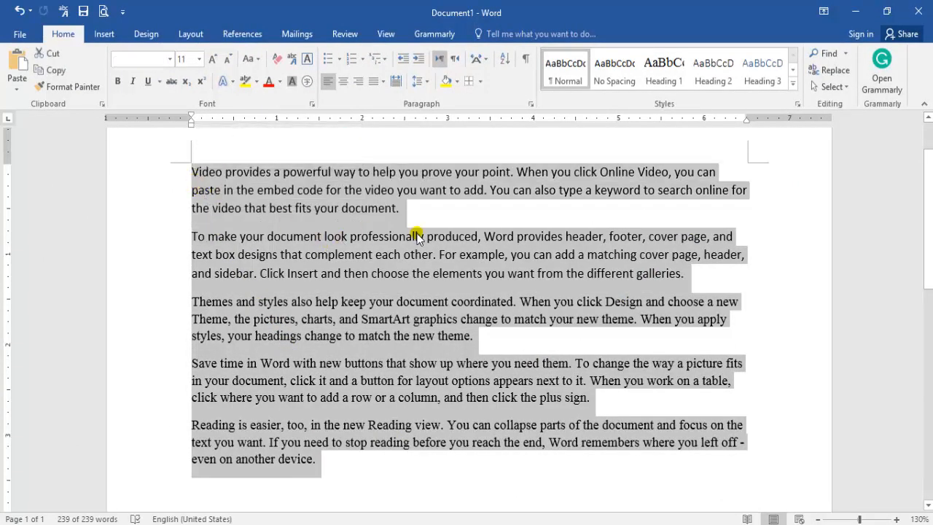
left_click(420, 236)
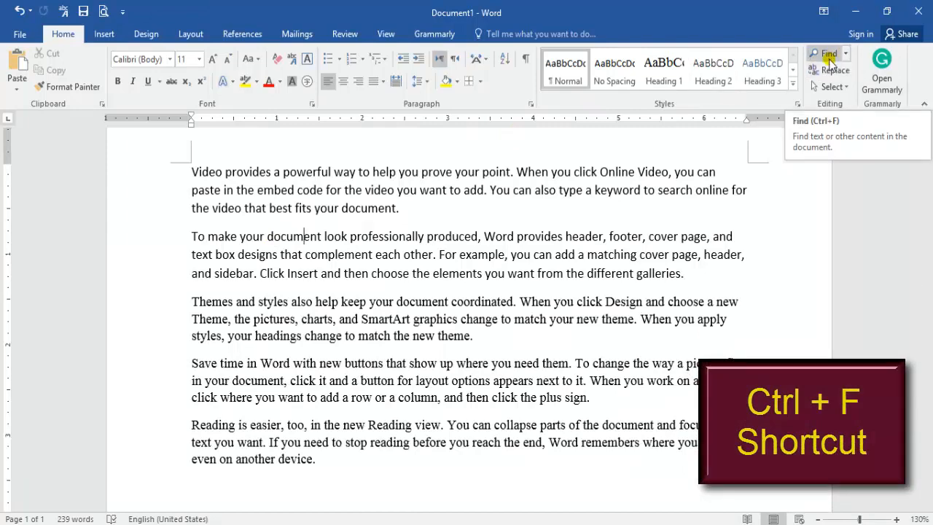
- Search the text for "document", review the highlighted matches, and close the search results
left_click(828, 58)
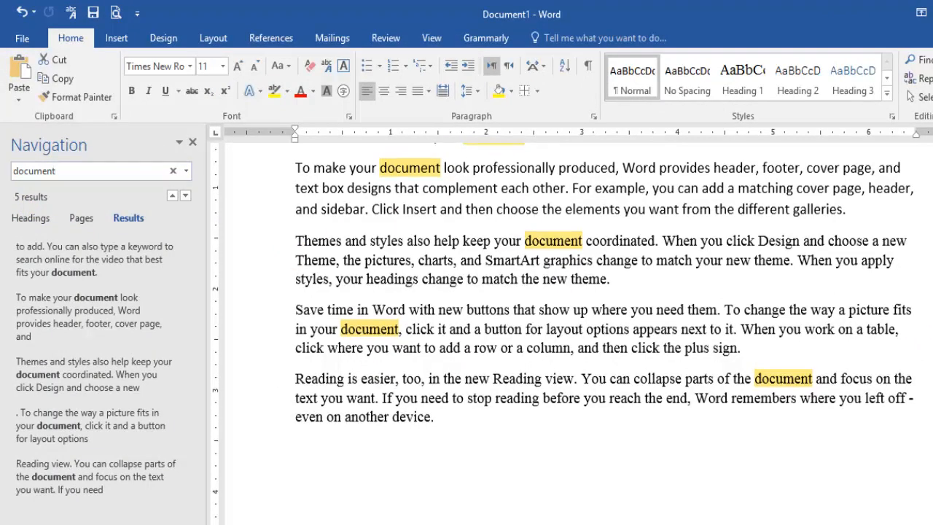
scroll(571, 327, "up", 3)
scroll(572, 328, "down", 1)
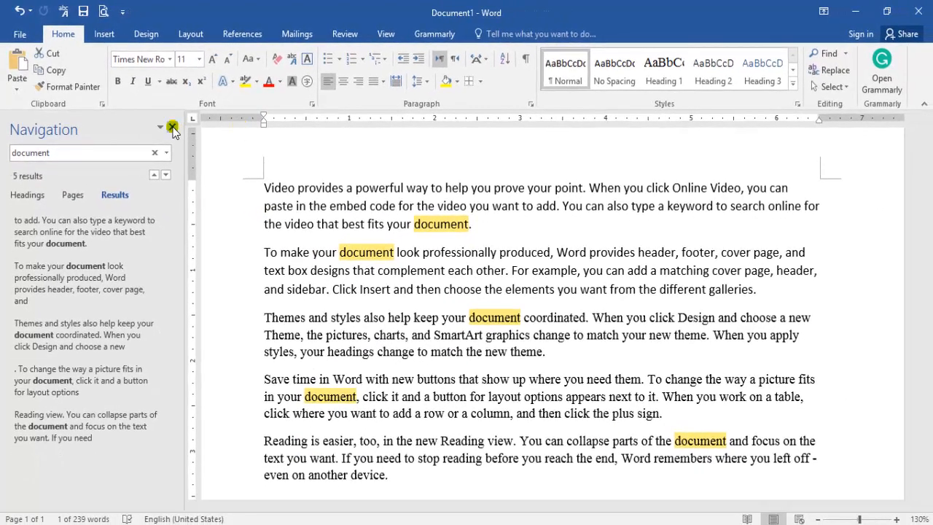
left_click(172, 128)
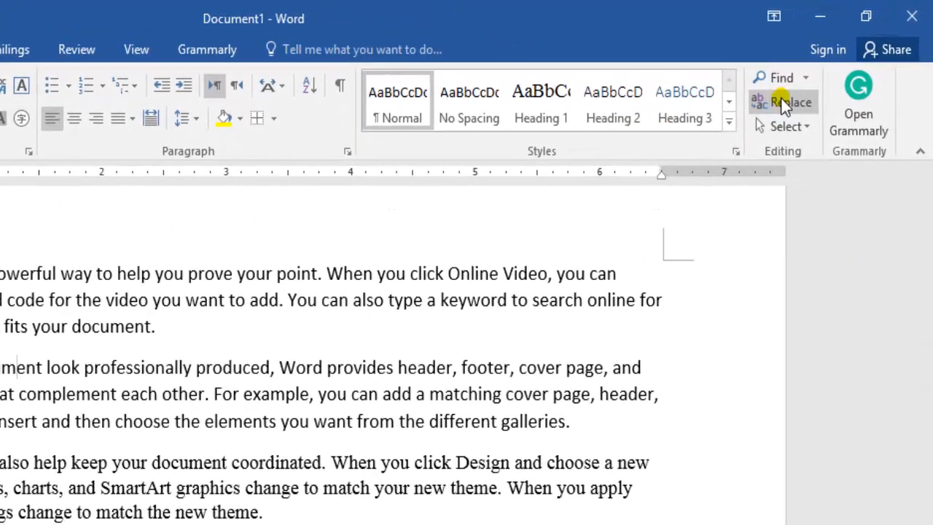
- Set up a find-and-replace of "document" with "file", keeping the dialog clear of the text
left_click(780, 100)
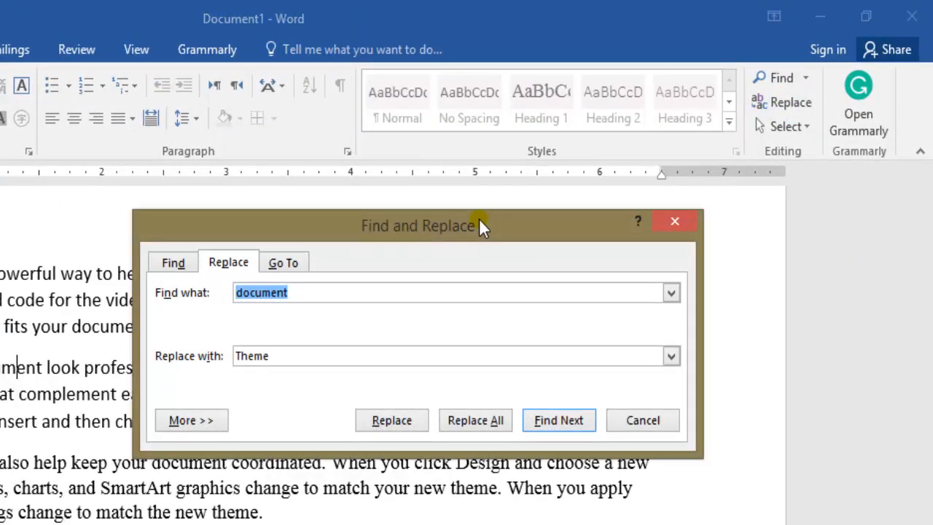
left_click_drag(479, 218, 632, 251)
left_click_drag(685, 207, 614, 285)
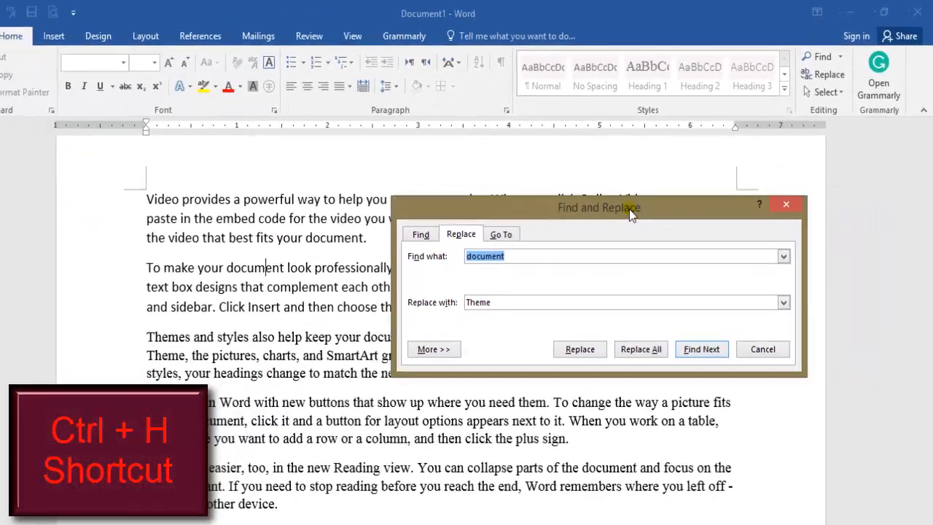
left_click_drag(659, 248, 668, 196)
left_click_drag(521, 279, 380, 362)
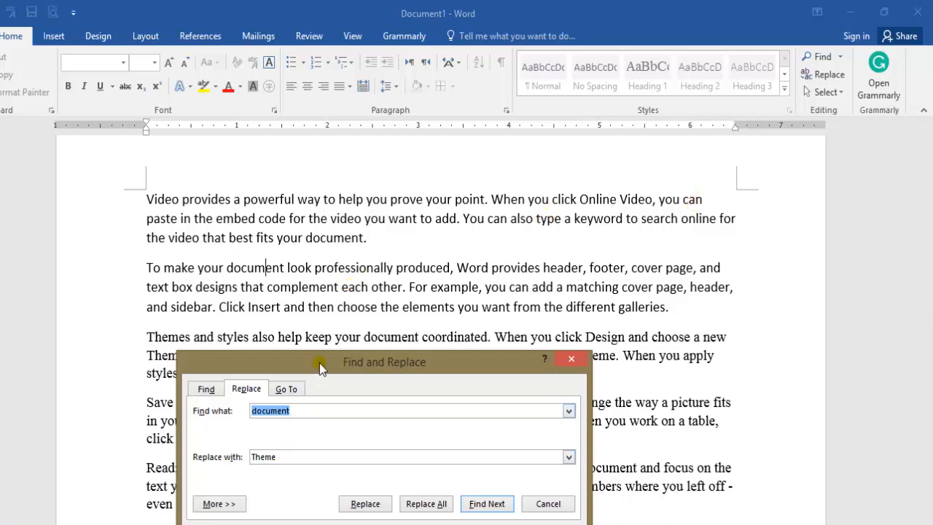
left_click_drag(319, 362, 373, 273)
left_click_drag(335, 370, 308, 378)
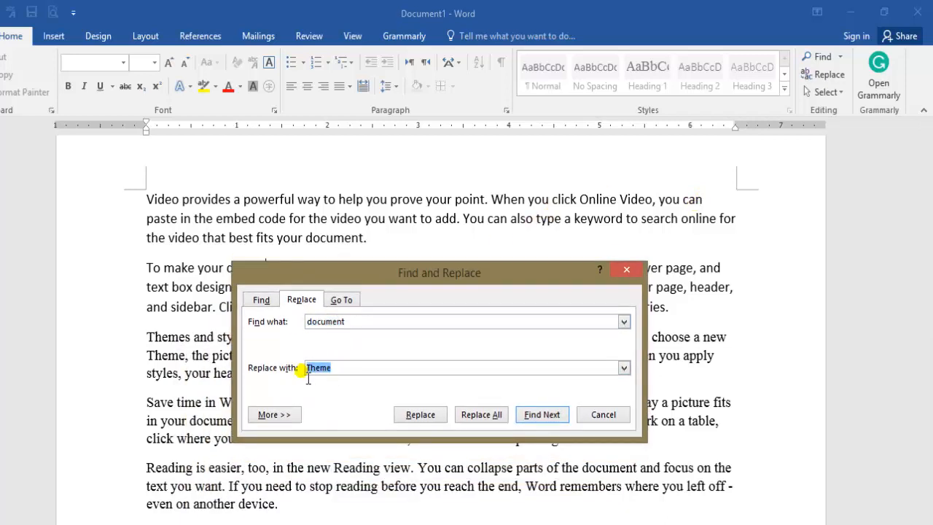
type("file")
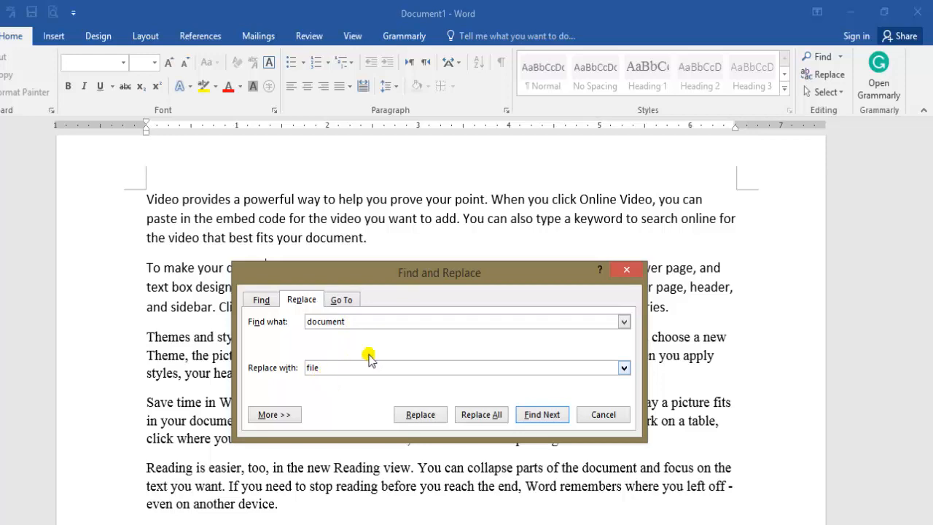
left_click_drag(465, 264, 673, 166)
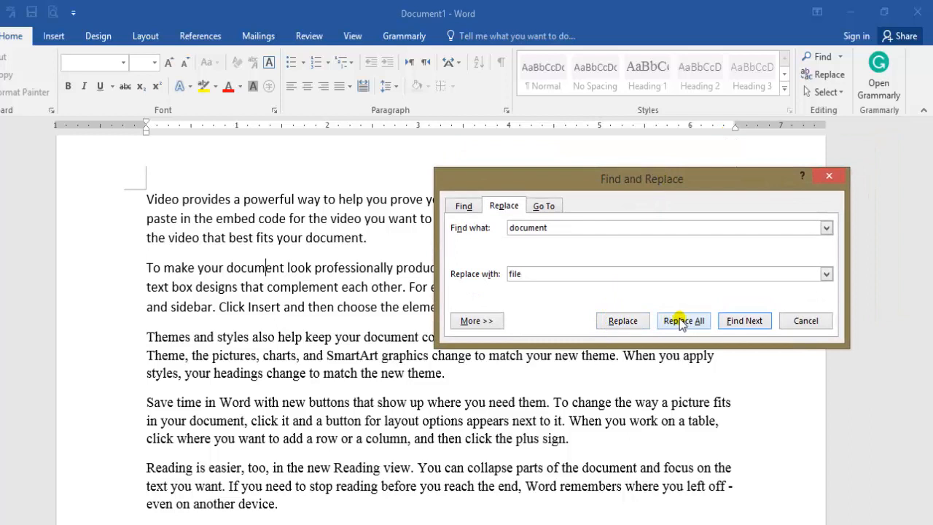
- Replace "document" with "file" one at a time in the third and fourth paragraphs, and replace all remaining occurrences at once
left_click(623, 325)
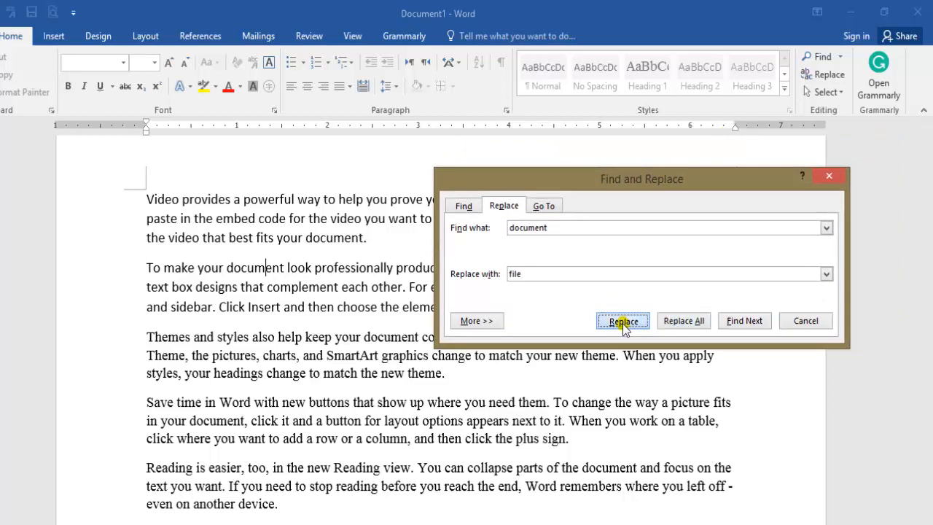
left_click_drag(630, 180, 650, 138)
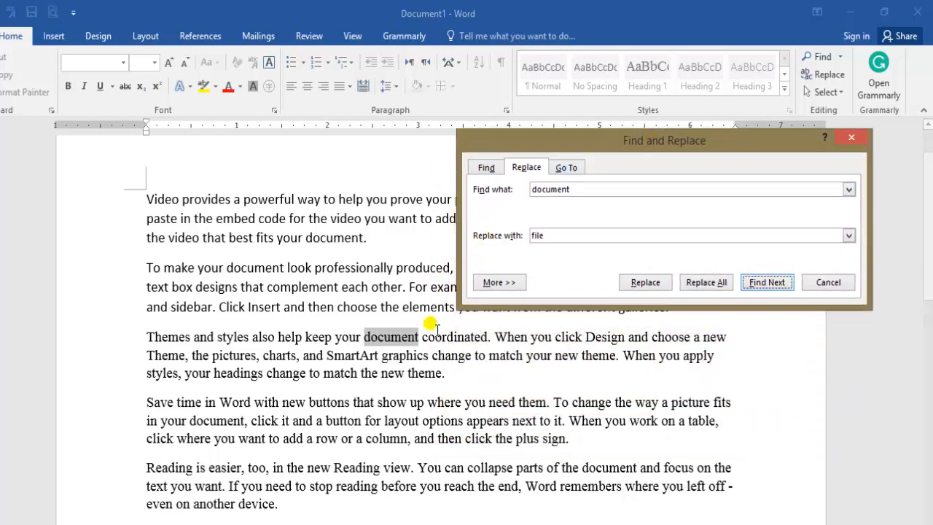
left_click(644, 283)
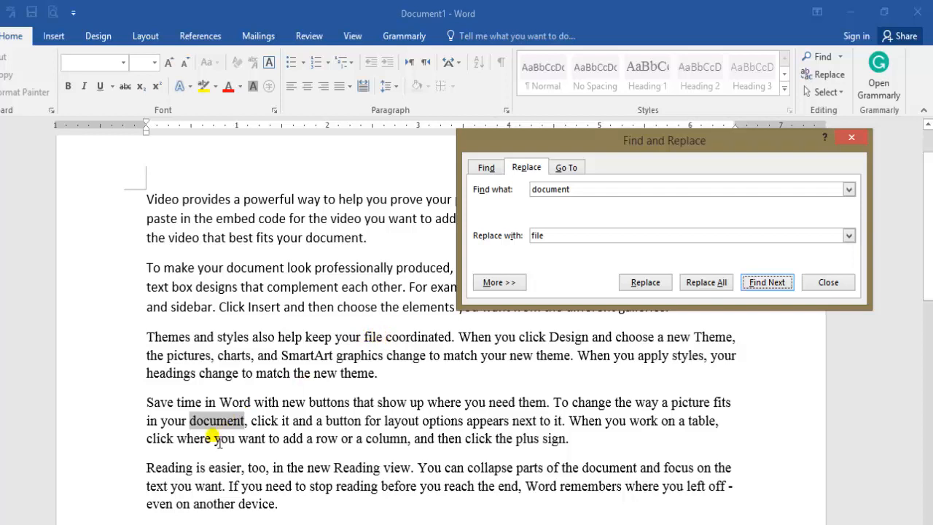
left_click(641, 282)
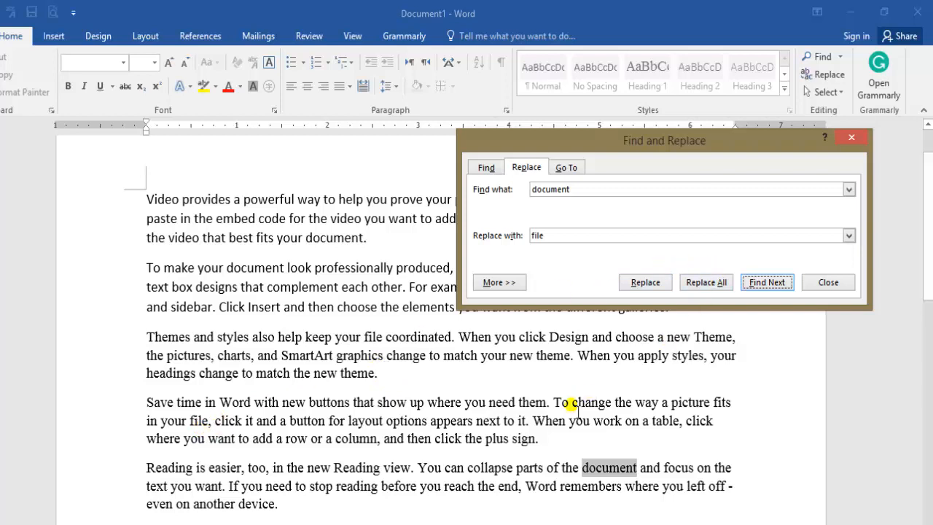
left_click(696, 285)
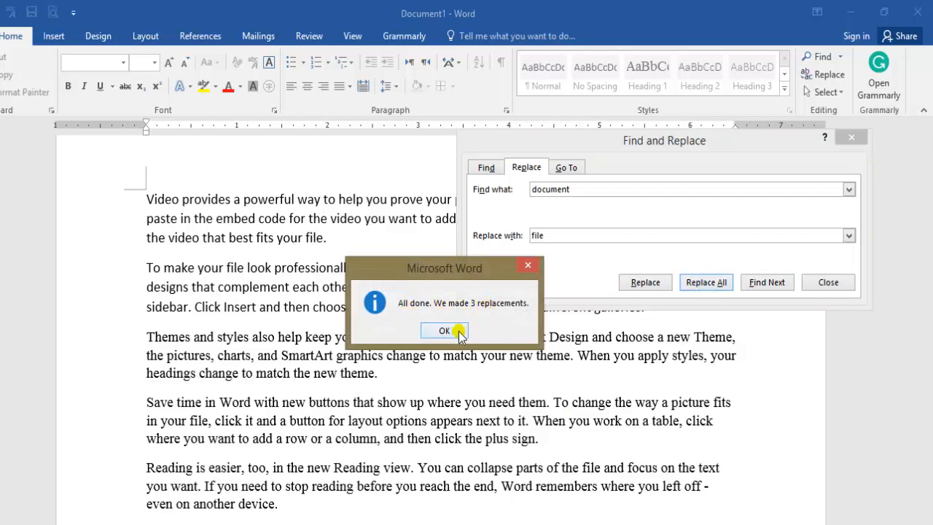
- Dismiss the replacement summary and close the Find and Replace dialog
left_click(445, 330)
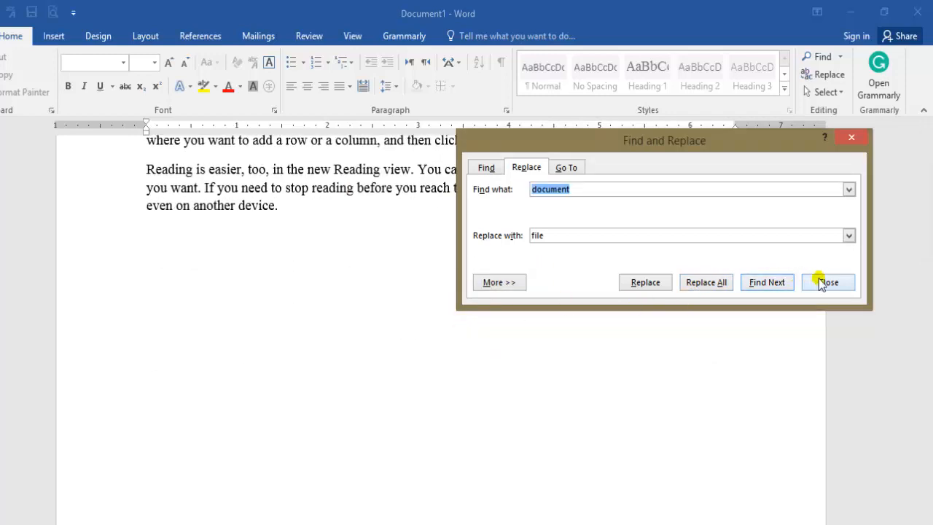
left_click(826, 282)
scroll(921, 163, "up", 10)
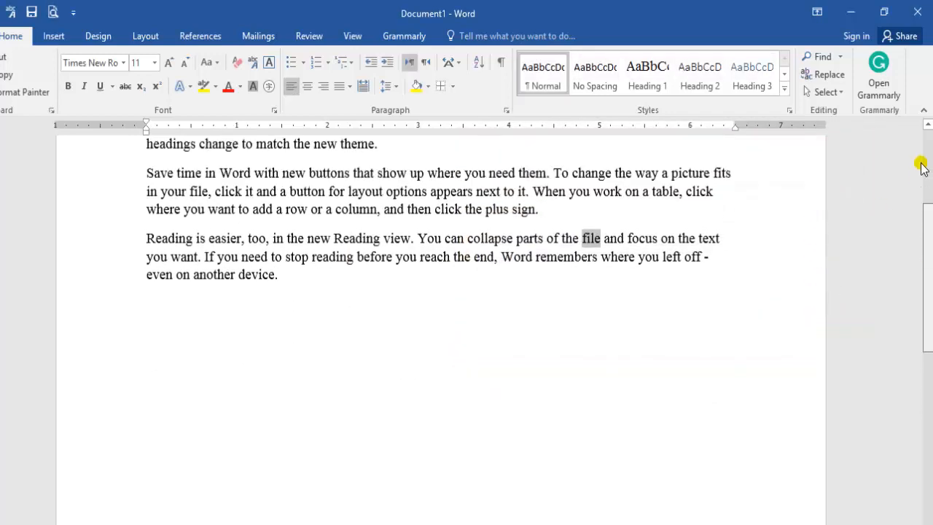
- Search the text for any remaining "document" and close the search results
left_click(823, 57)
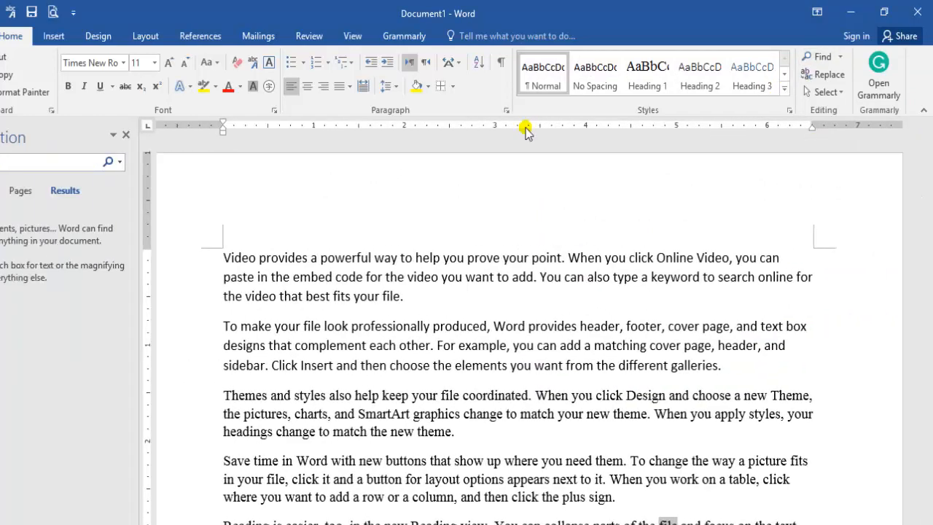
scroll(265, 142, "down", 4)
type("d")
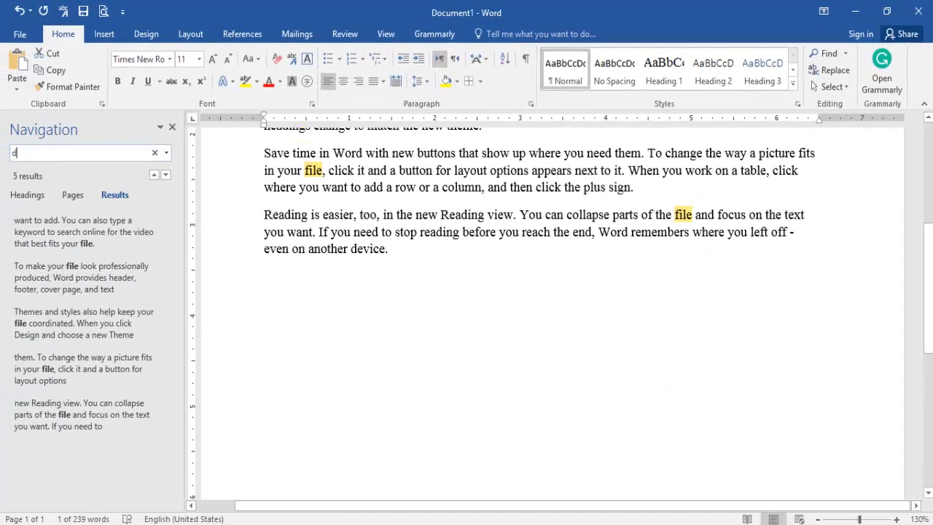
type("ocument")
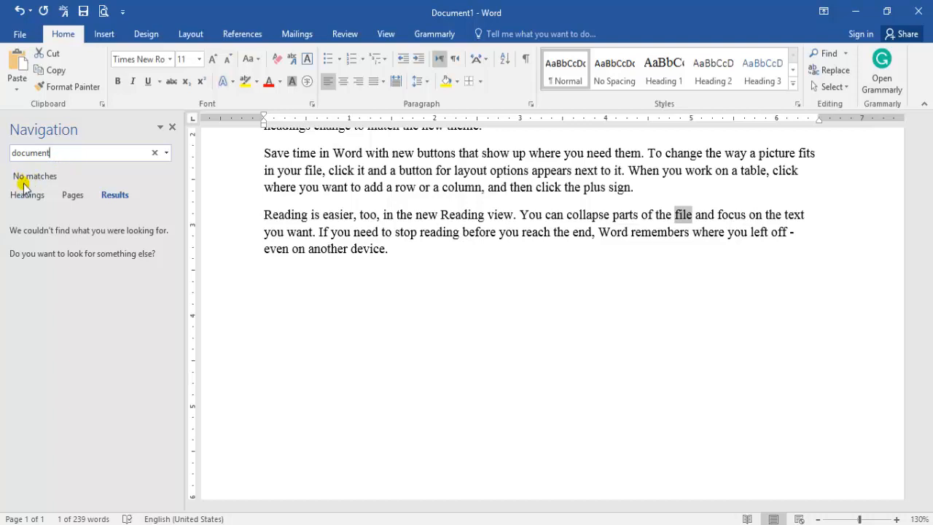
left_click(173, 128)
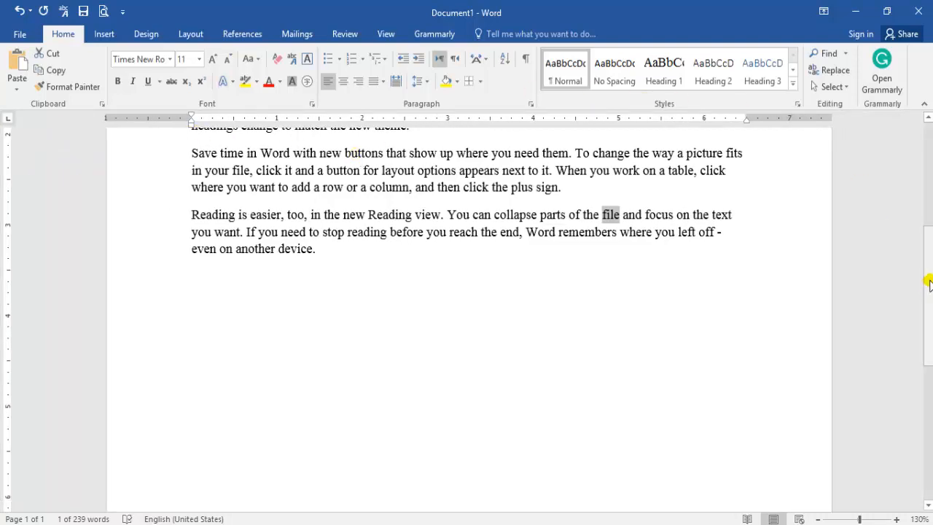
- Return to the start of the text and display the commands for inserting content
scroll(874, 211, "up", 5)
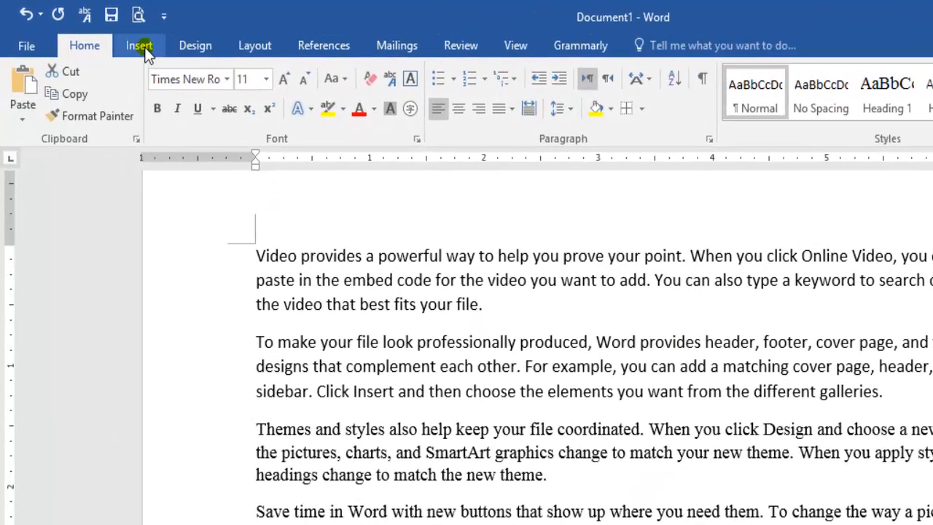
left_click(139, 46)
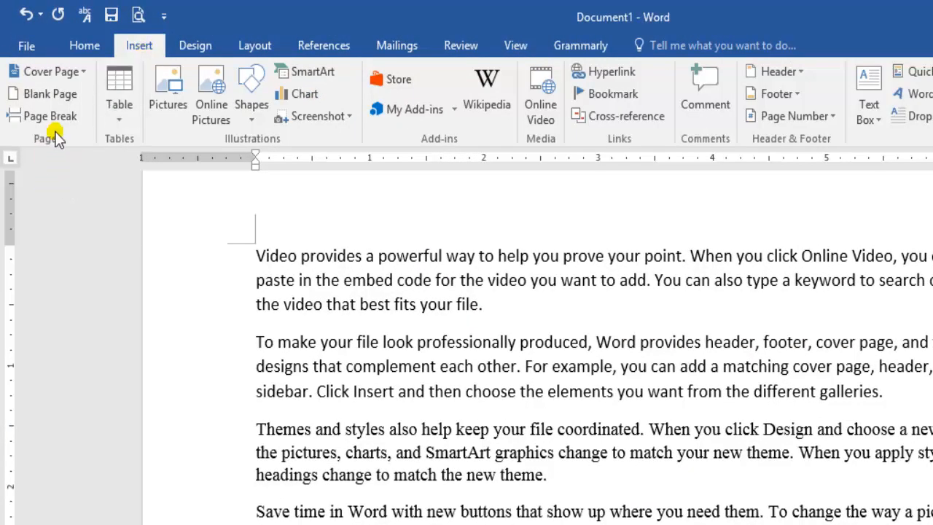